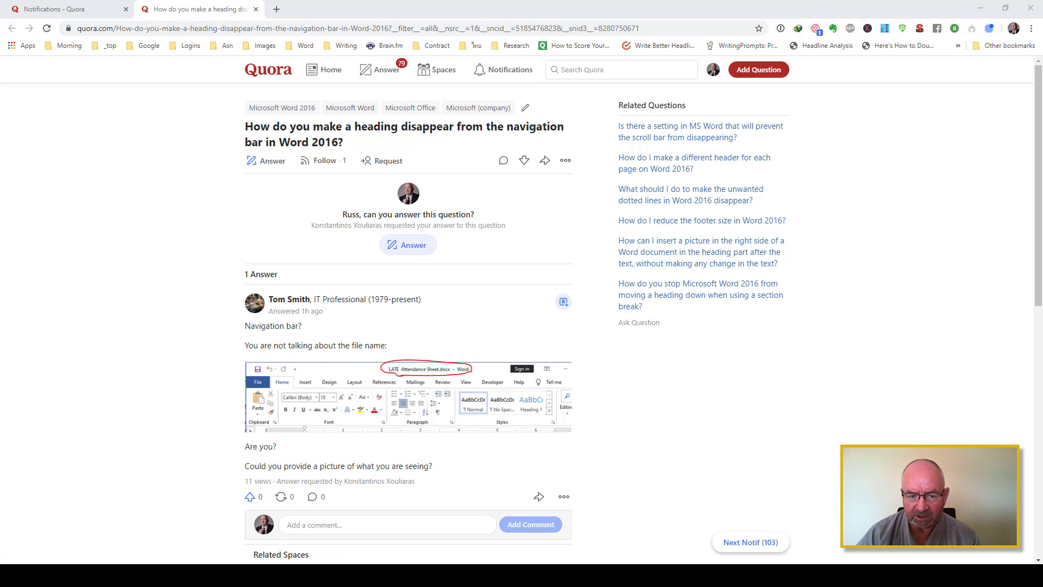
# Switch to the Word document 13 Quick Tips to Using Word and display the full styles list beside a widened Navigation pane
pyautogui.hotkey('alt', 'Tab')
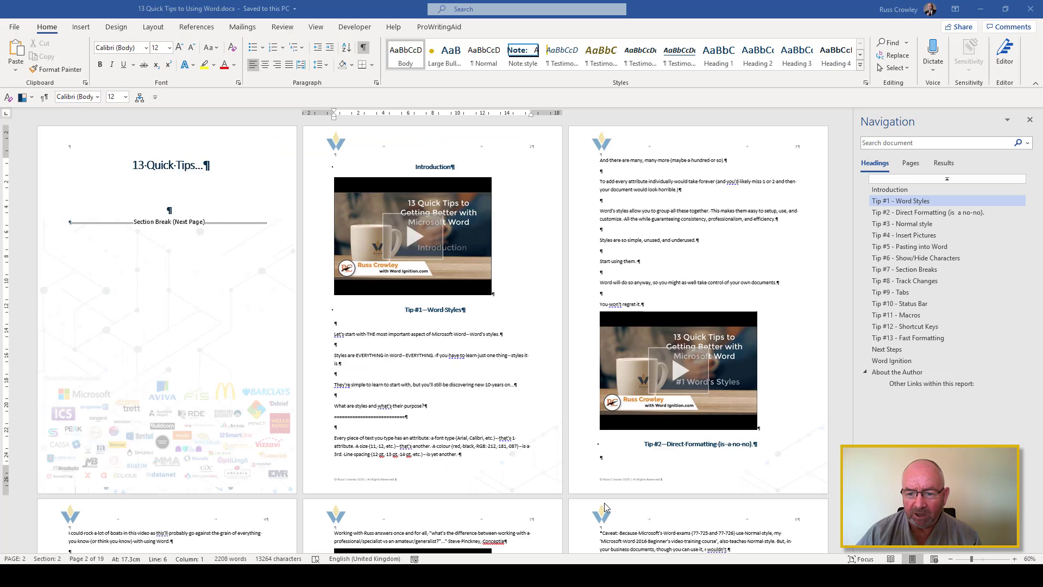
pyautogui.moveTo(855, 180); pyautogui.dragTo(762, 176)
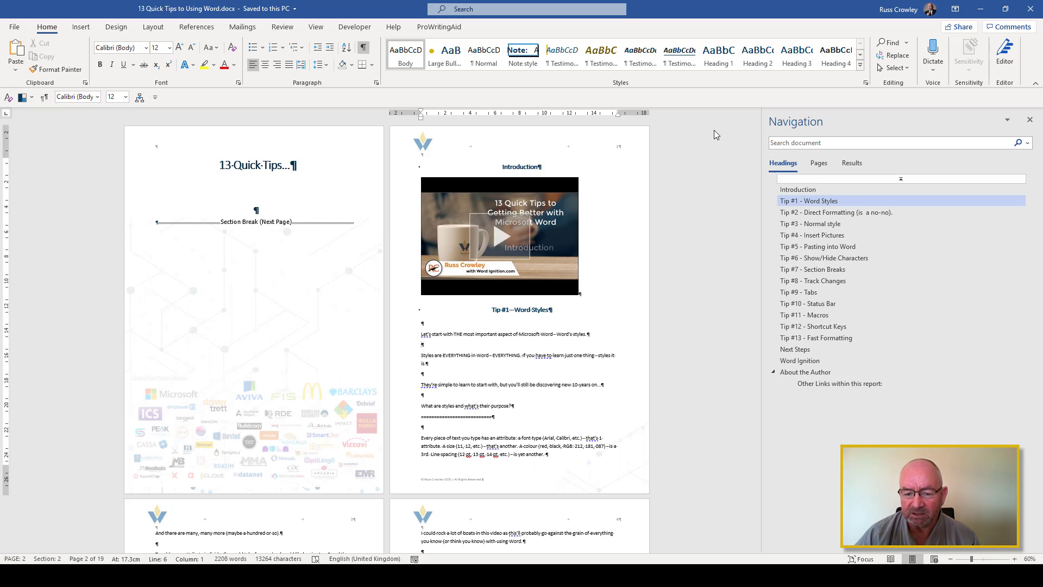
pyautogui.click(865, 82)
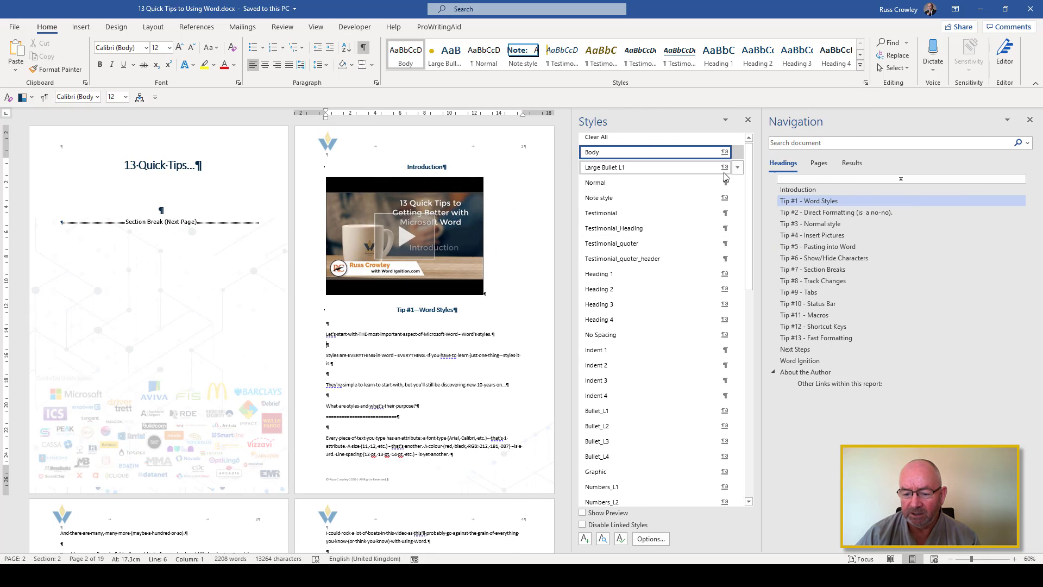
# Examine the built-in heading styles in the Manage Styles recommended list, sorted alphabetically, and leave without saving changes
pyautogui.click(622, 540)
pyautogui.click(630, 159)
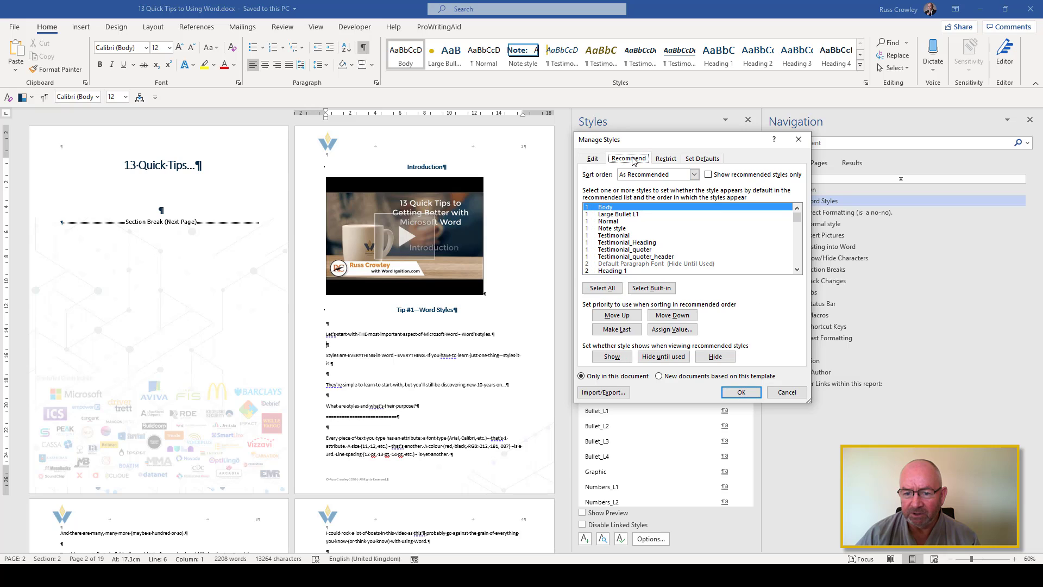
pyautogui.click(657, 175)
pyautogui.click(658, 185)
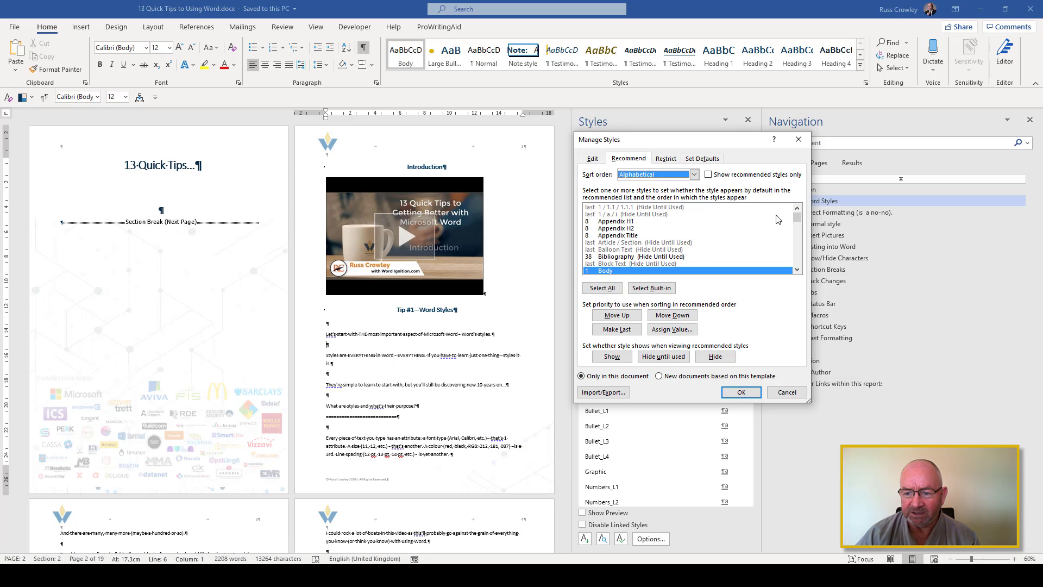
pyautogui.moveTo(797, 221)
pyautogui.mouseDown()
pyautogui.moveTo(802, 237)
pyautogui.moveTo(798, 222)
pyautogui.mouseUp()
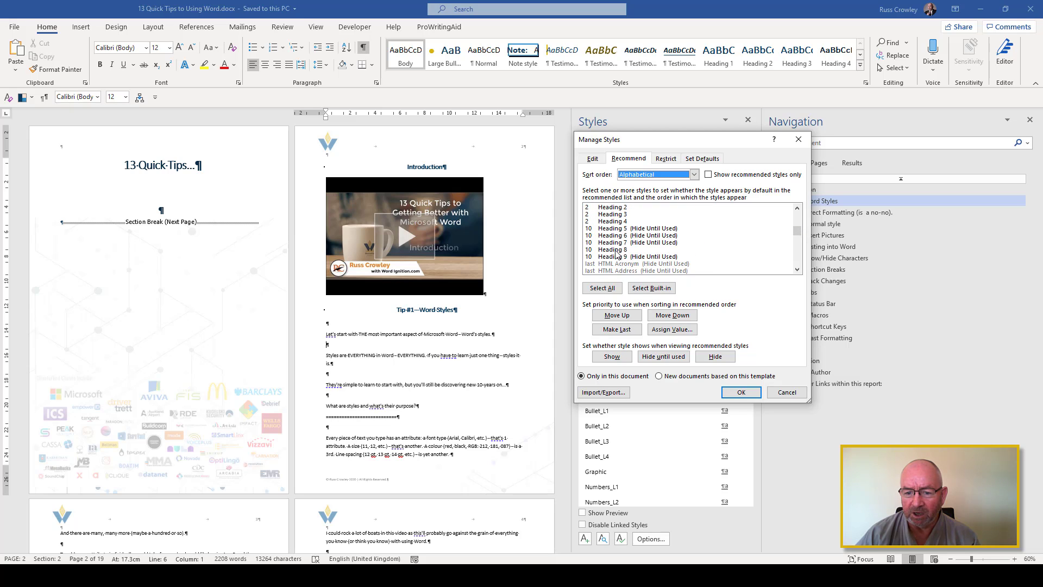
pyautogui.click(624, 209)
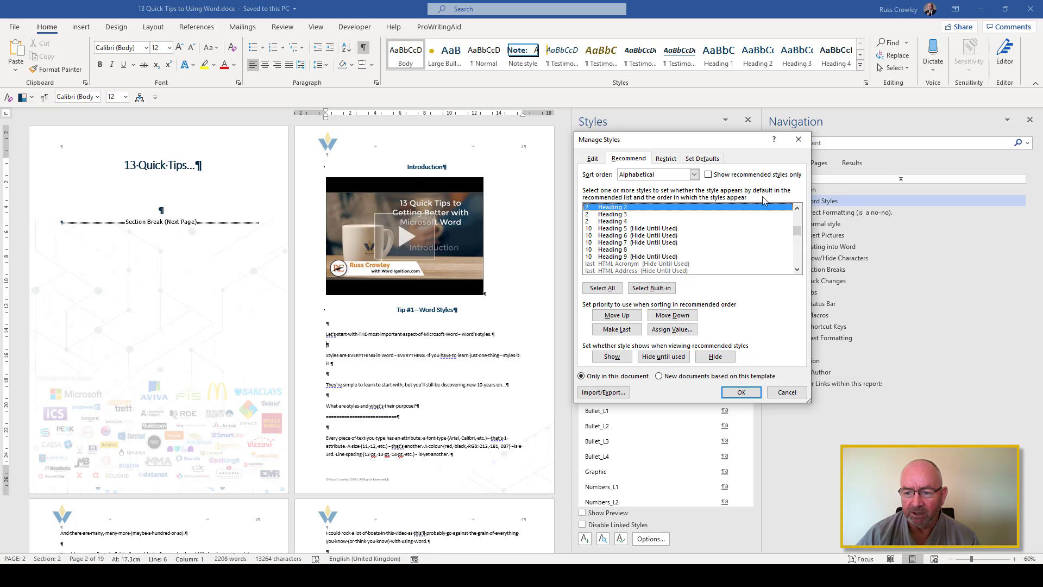
pyautogui.click(798, 208)
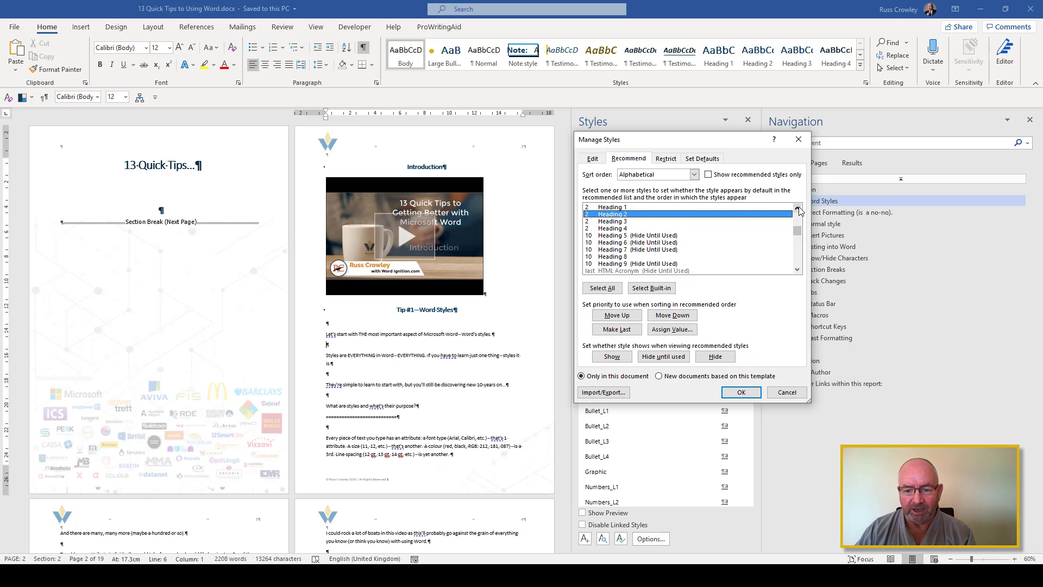
pyautogui.click(787, 393)
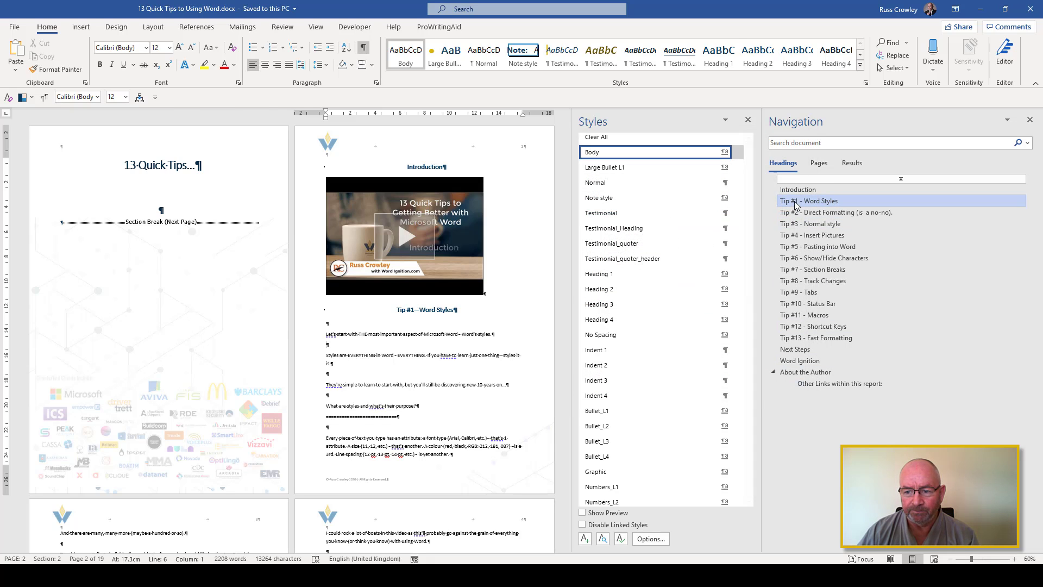
# Apply the Heading 2 style to the Tip #2 - Direct Formatting heading
pyautogui.click(837, 213)
pyautogui.click(758, 54)
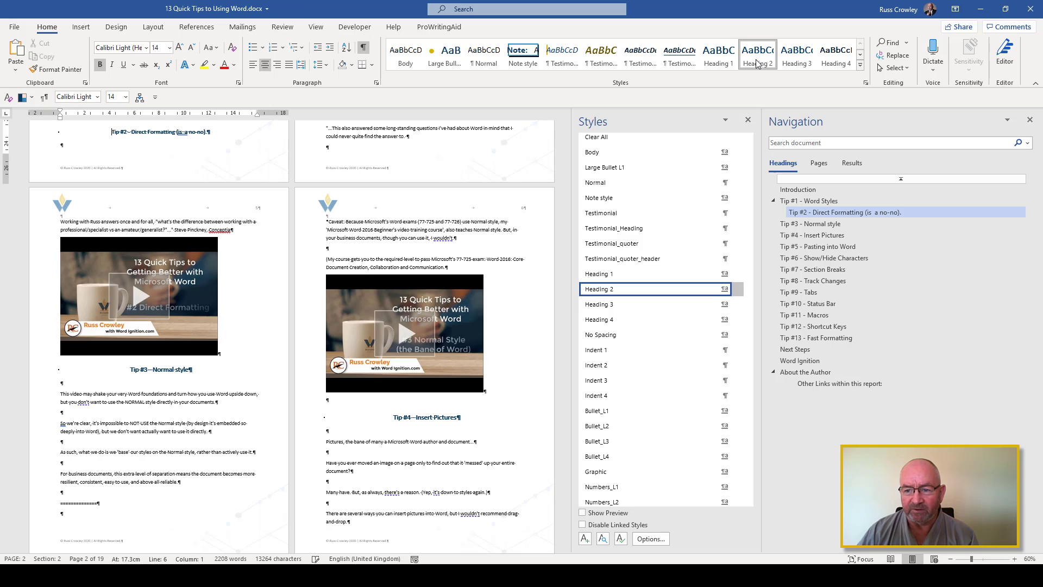
# Try Heading 4, 5, 6 and 7 on the Tip #2 heading and set it back to Heading 2
pyautogui.click(833, 64)
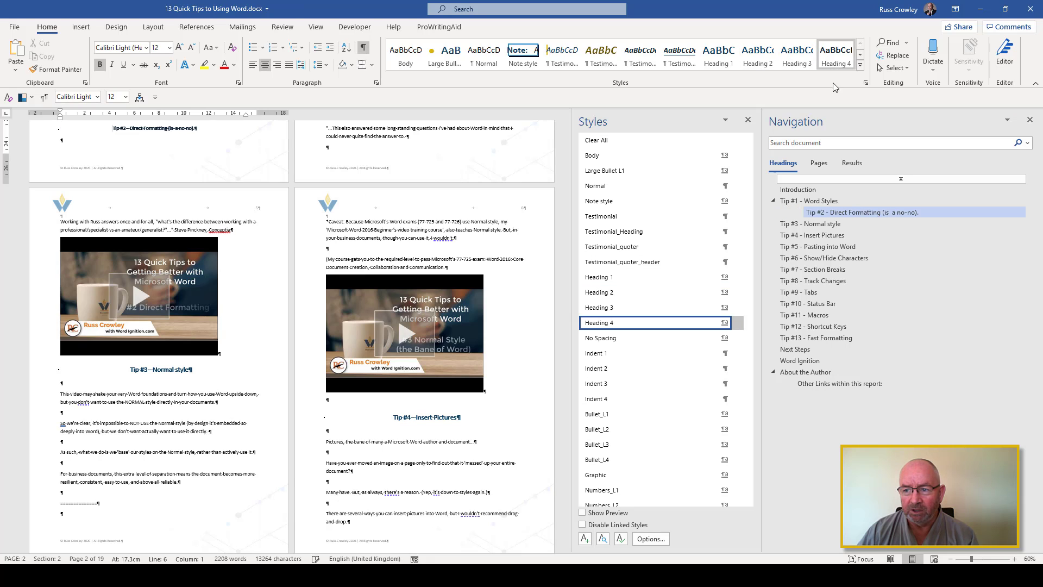
pyautogui.click(860, 54)
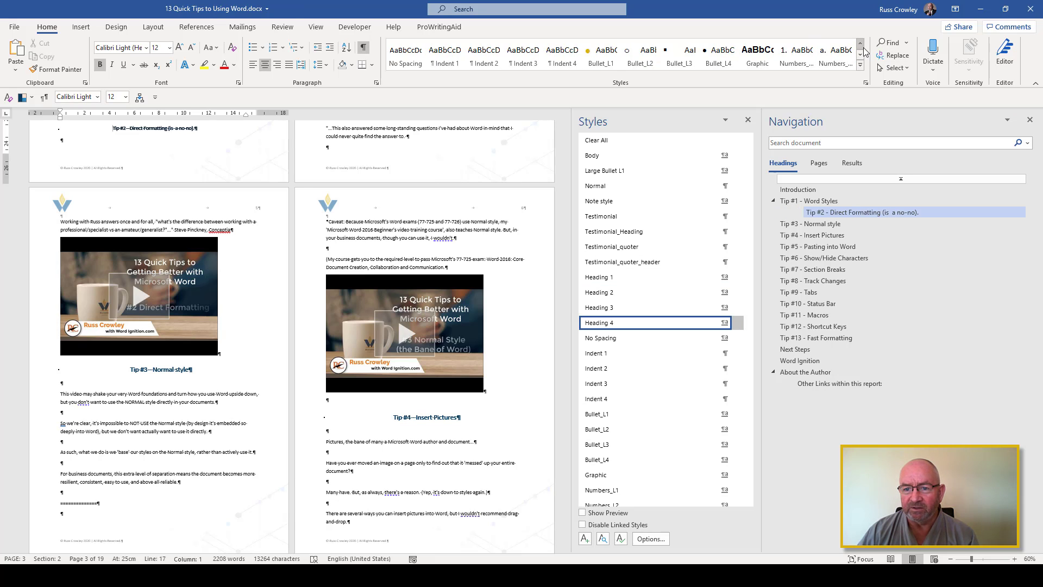
pyautogui.click(860, 43)
pyautogui.click(862, 68)
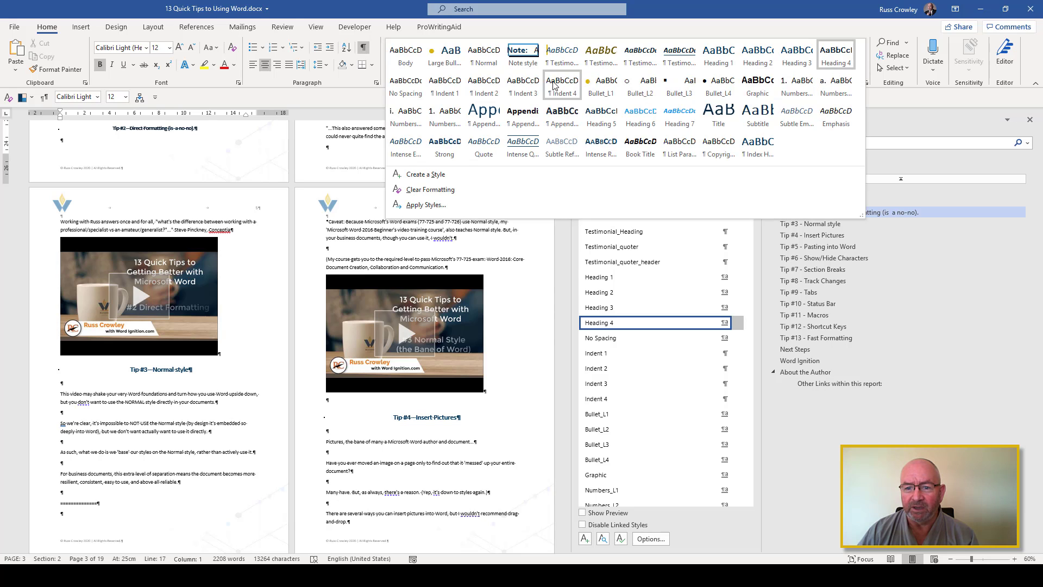
pyautogui.click(596, 126)
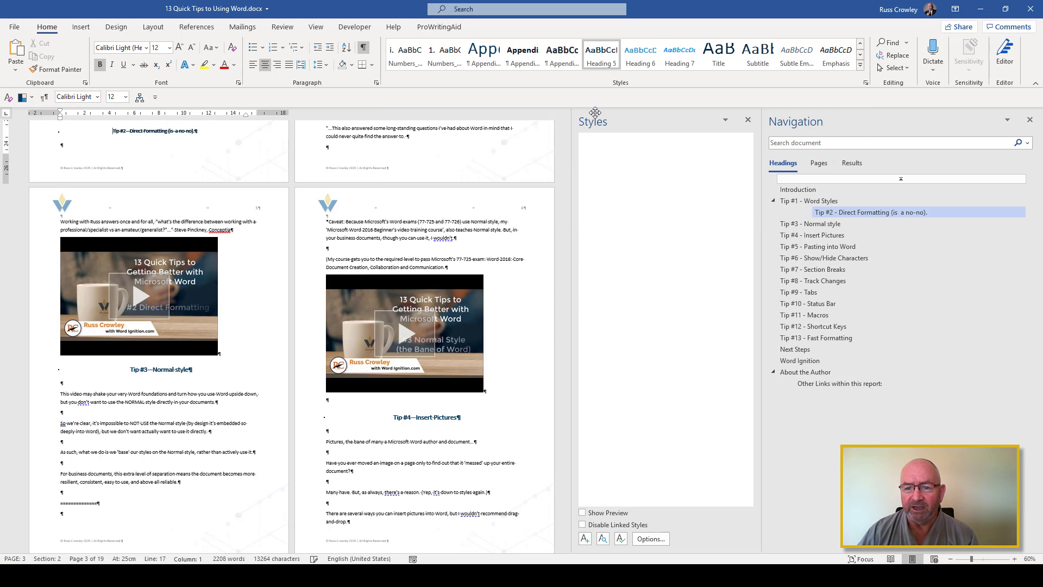
pyautogui.click(641, 55)
pyautogui.click(674, 57)
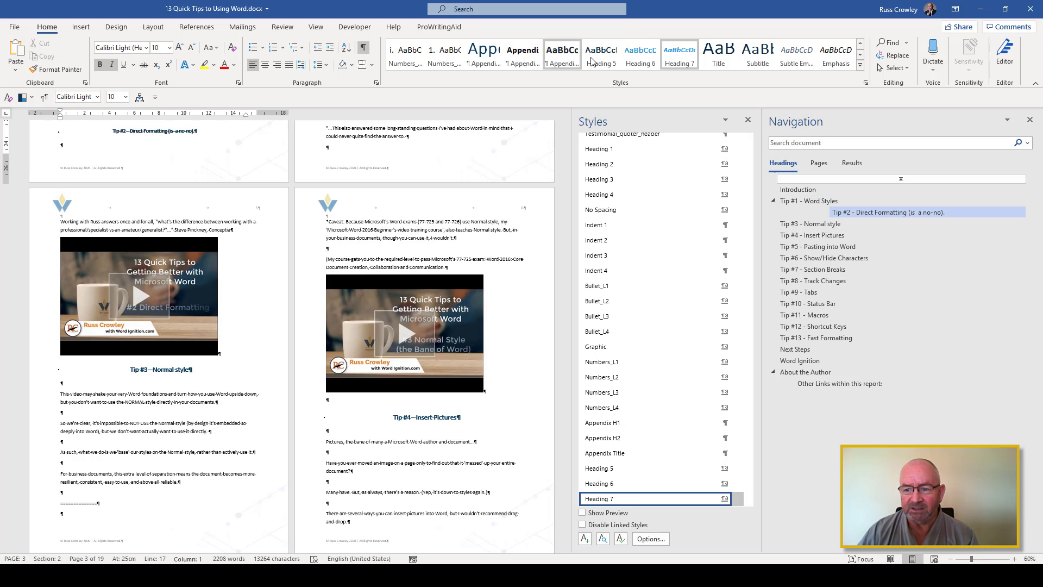
pyautogui.click(598, 62)
pyautogui.click(860, 43)
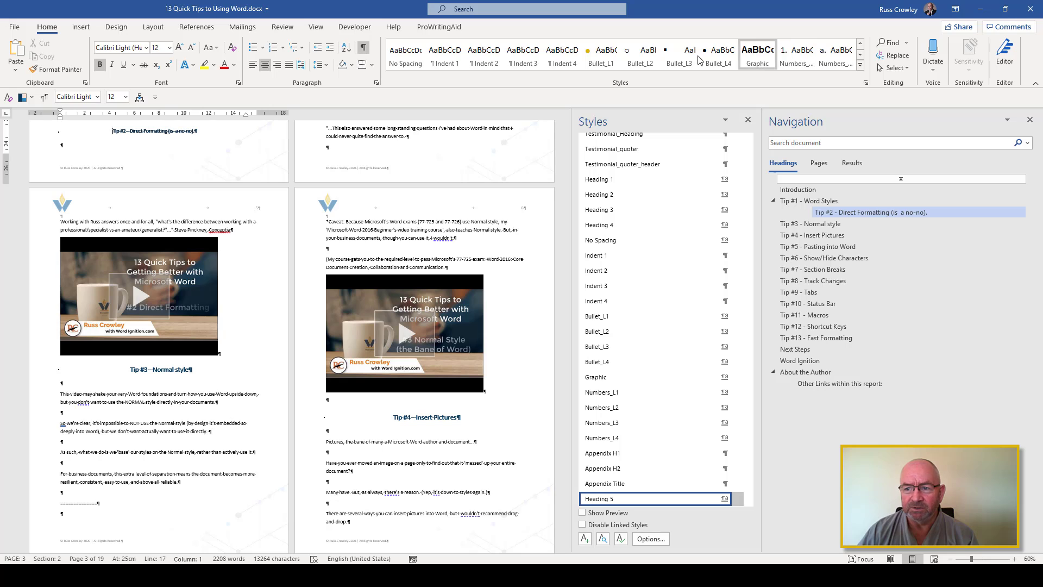
pyautogui.click(860, 43)
pyautogui.click(758, 54)
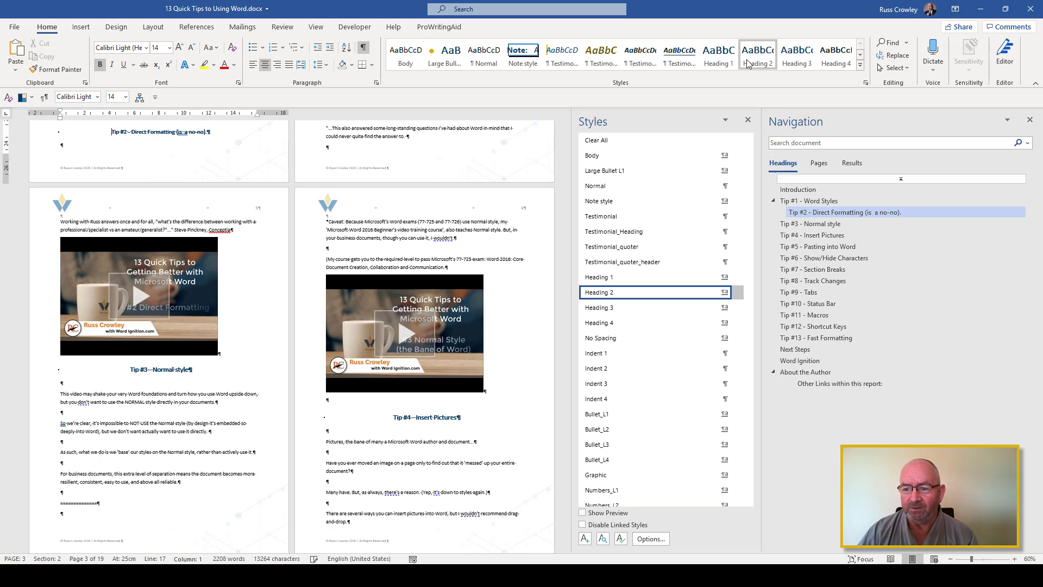
# Go to the Tip #3 heading and switch the document to Outline view showing only Level 1
pyautogui.click(807, 224)
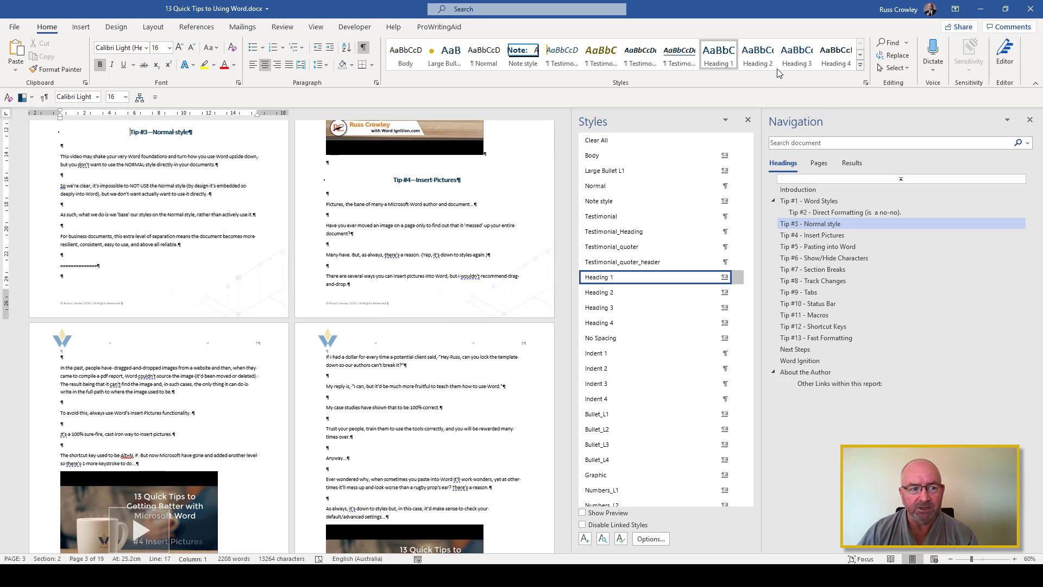
pyautogui.click(153, 28)
pyautogui.scroll(-4, 119, 42)
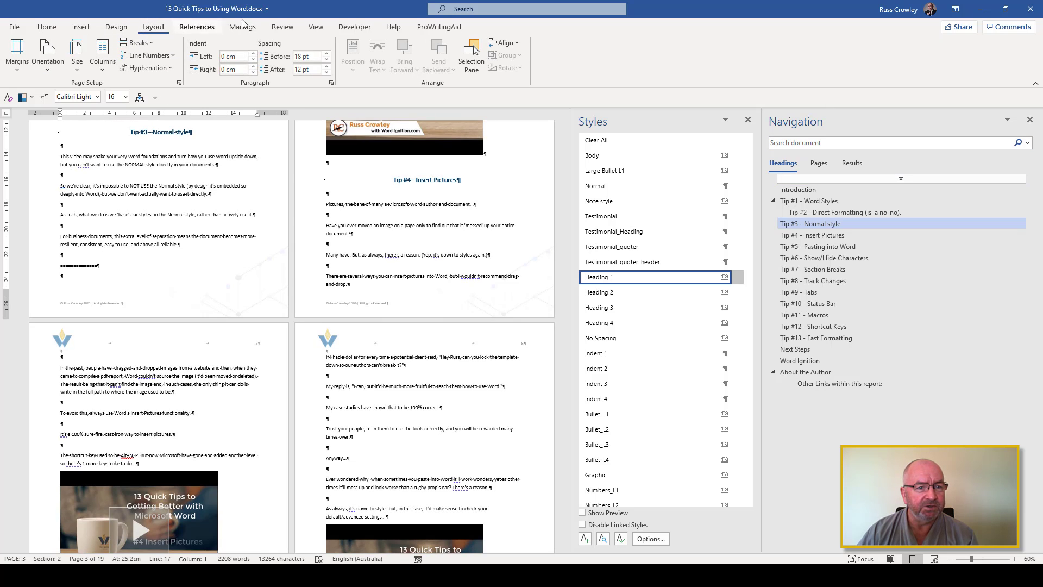
pyautogui.click(93, 43)
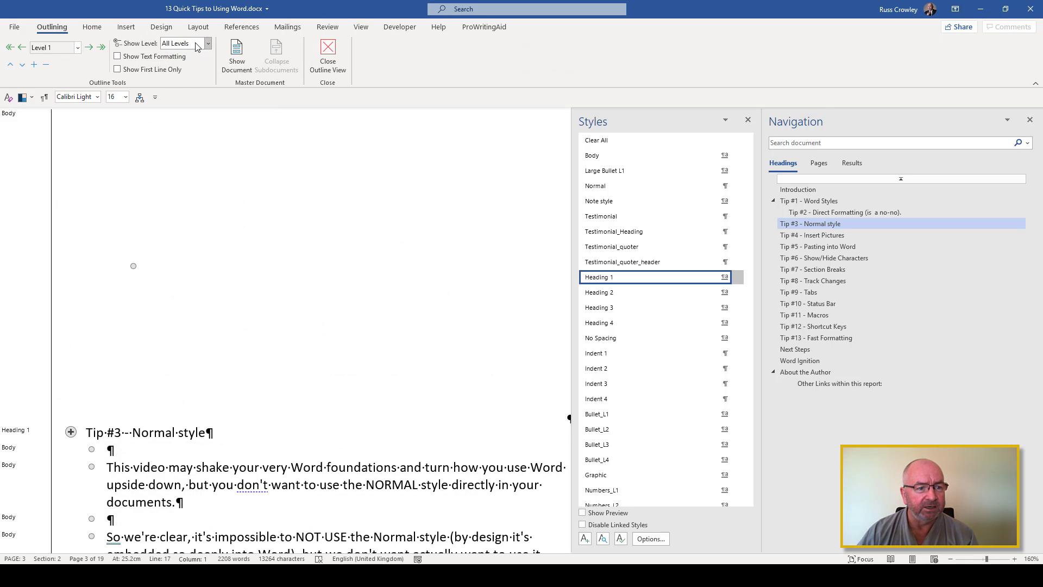
pyautogui.click(208, 43)
pyautogui.click(193, 53)
pyautogui.scroll(1, 172, 143)
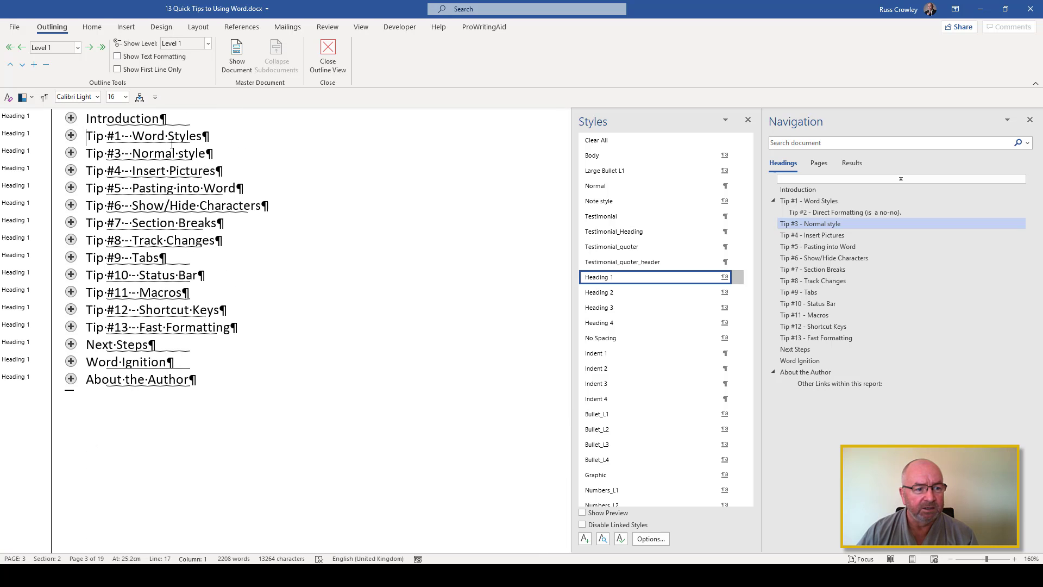
# Apply Heading 3 to the Tip #3 - Normal style heading and Heading 4 to the Tip #4 - Insert Pictures heading
pyautogui.click(144, 136)
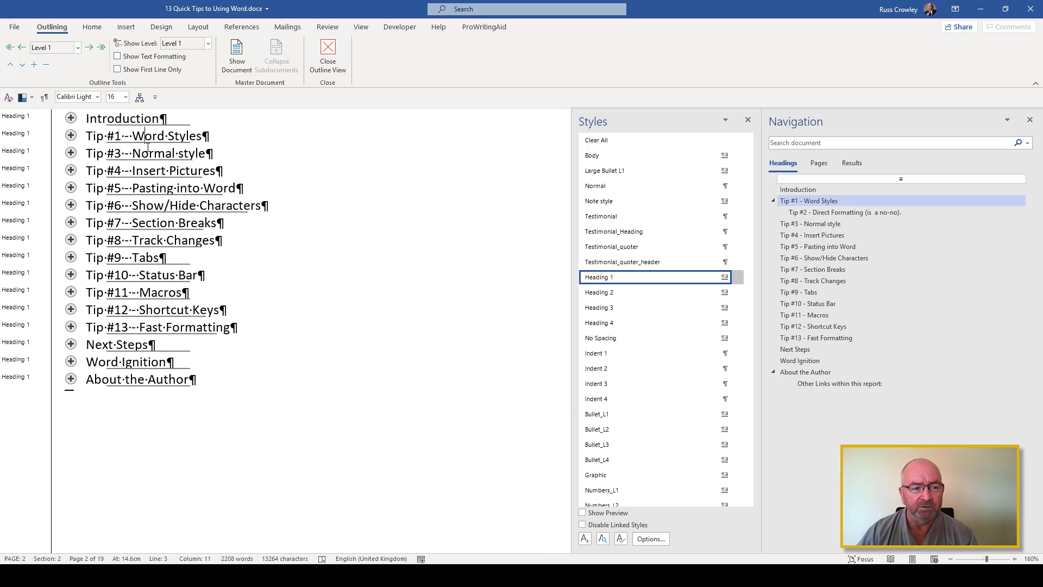
pyautogui.click(154, 153)
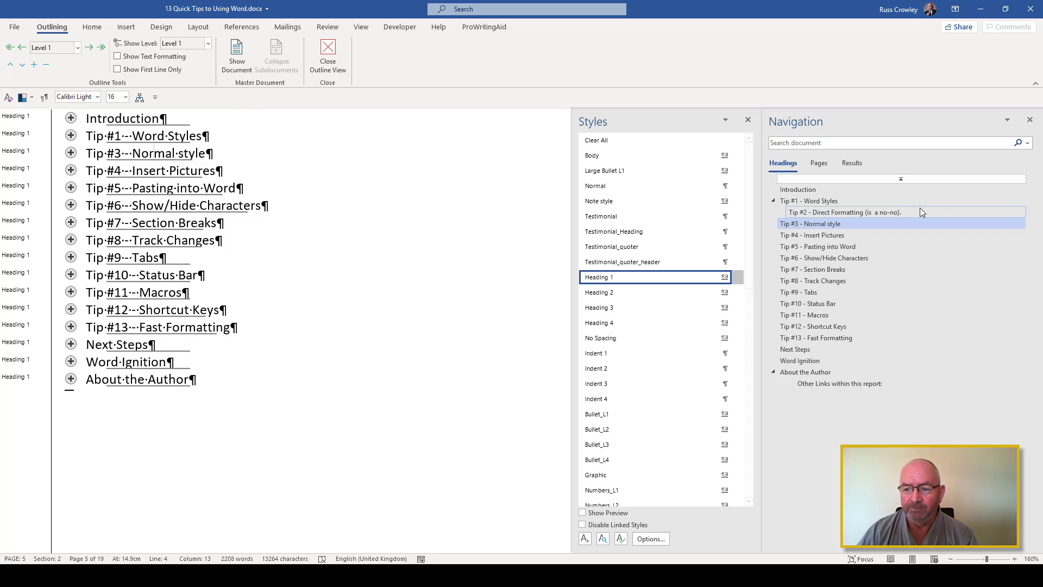
pyautogui.click(703, 308)
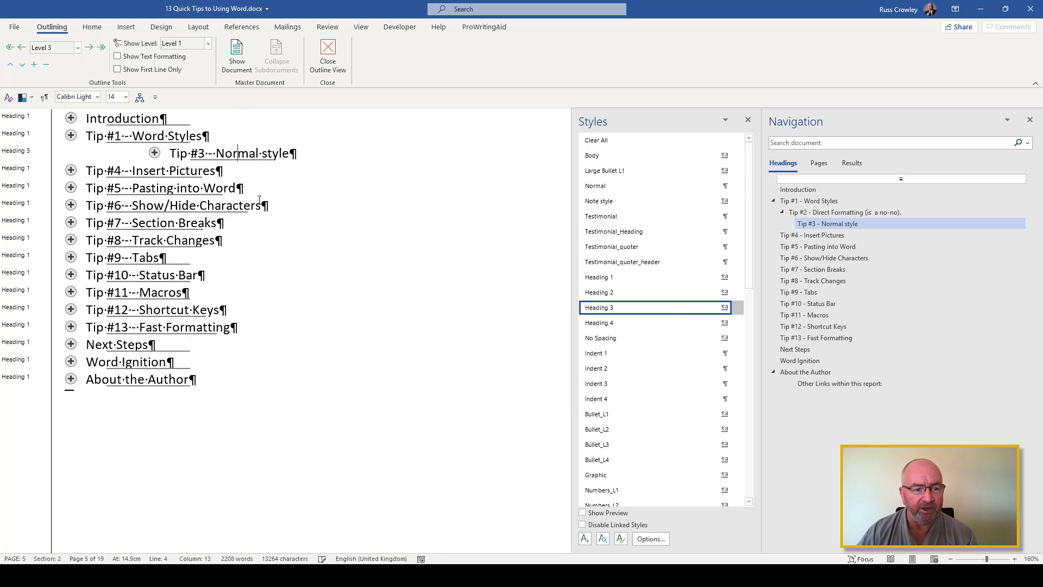
pyautogui.press('Down')
pyautogui.click(605, 322)
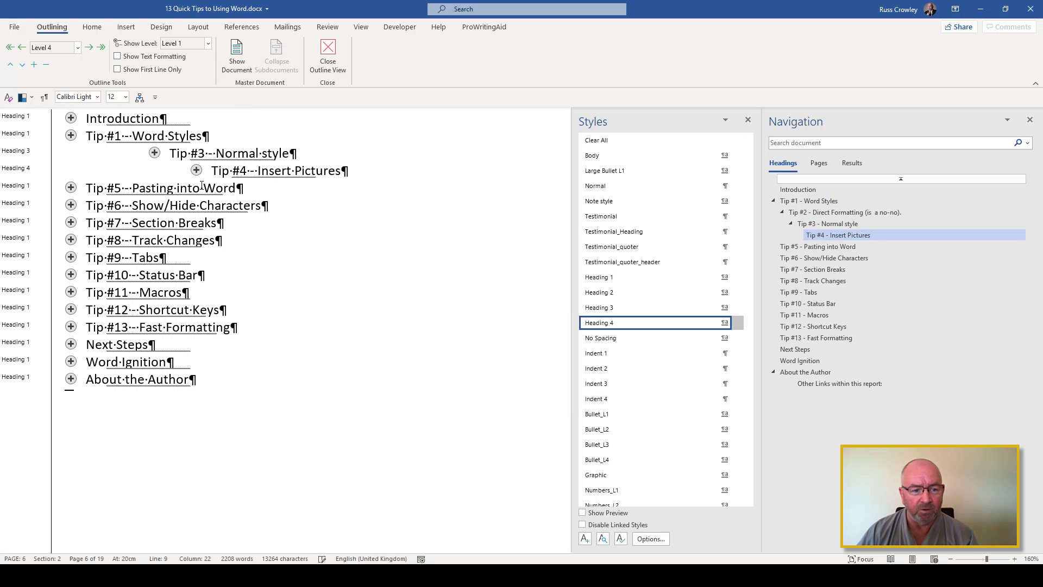
# Apply the Heading 5 style by name to the Tip #5 - Pasting into Word heading
pyautogui.press('Down')
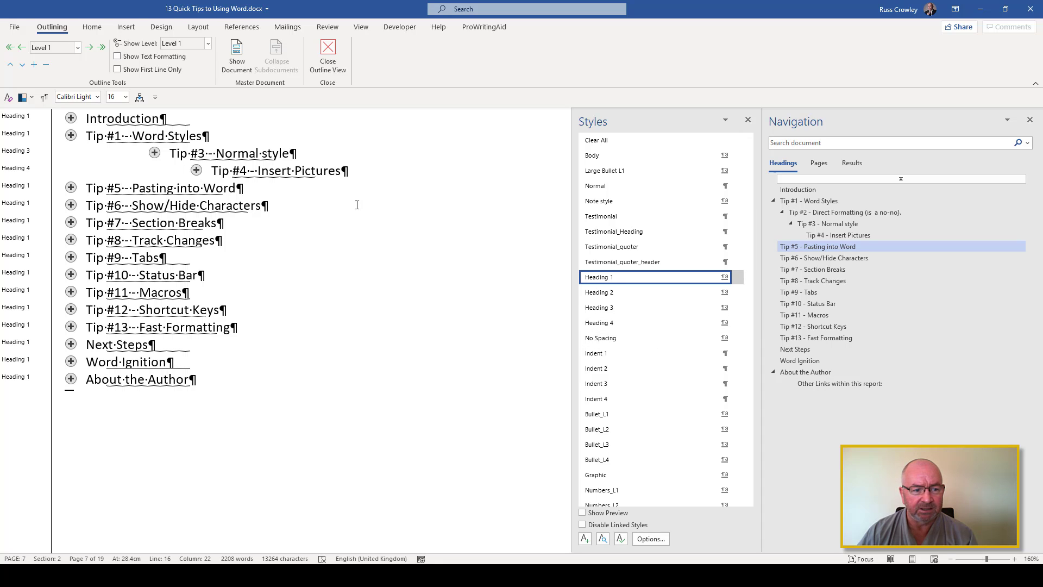
pyautogui.hotkey('ctrl', 'shift', 's')
pyautogui.write('Heading 5')
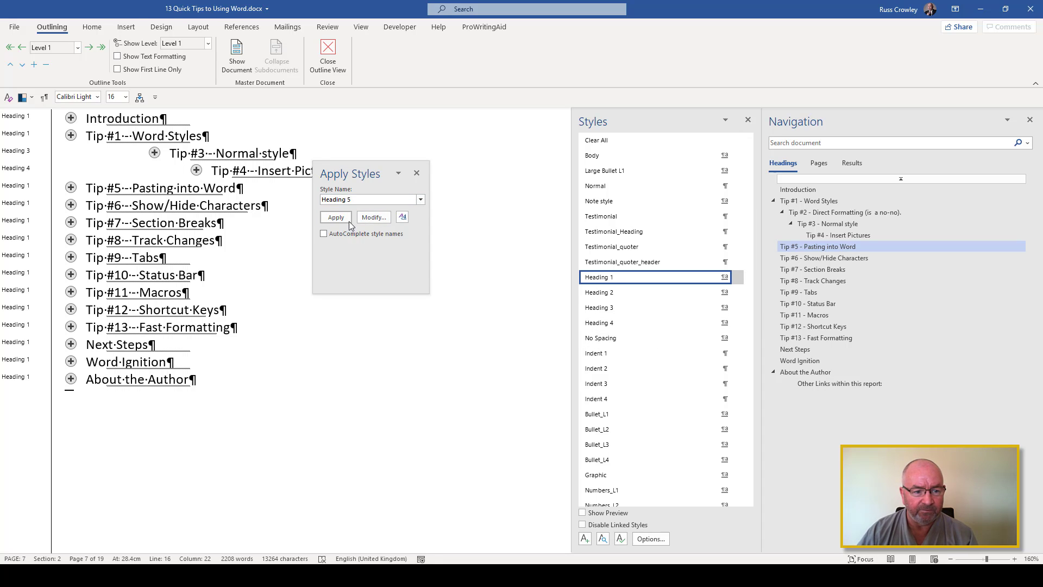
pyautogui.click(348, 219)
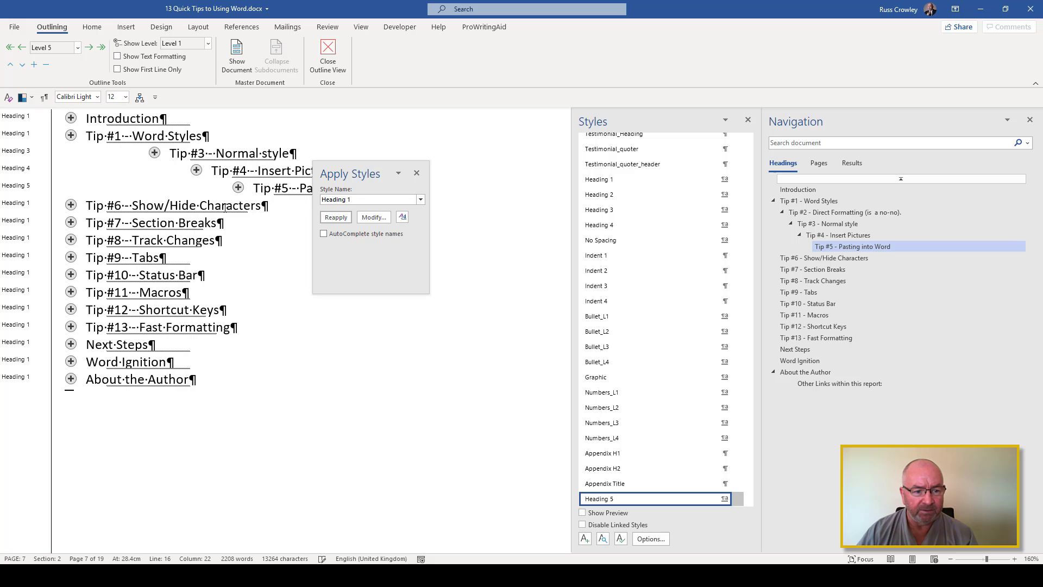
# Apply the Heading 6 style to the Tip #6 - Show/Hide Characters heading
pyautogui.click(225, 207)
pyautogui.click(363, 200)
pyautogui.click(363, 200)
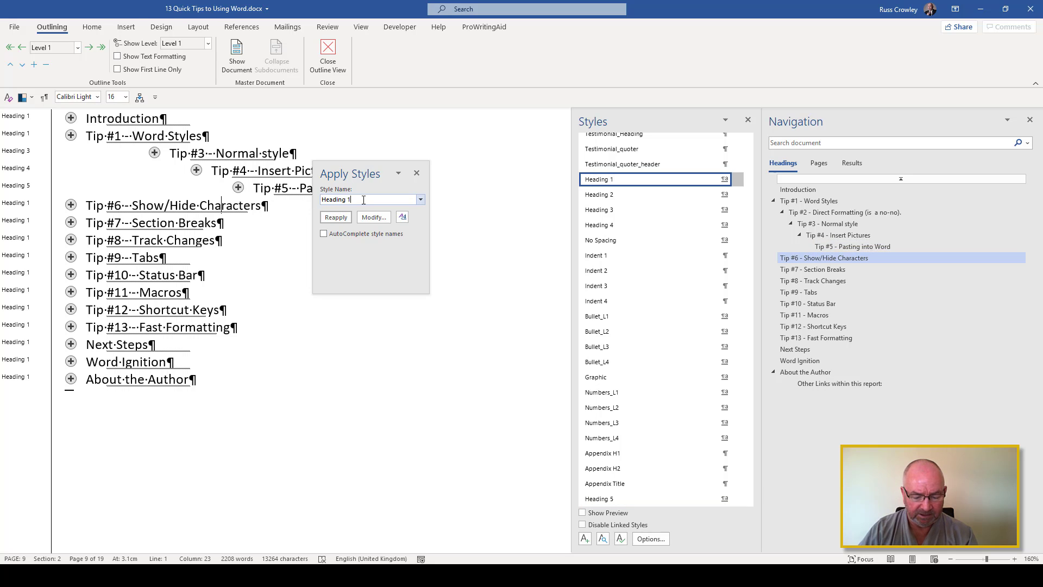
pyautogui.write('6')
pyautogui.click(338, 217)
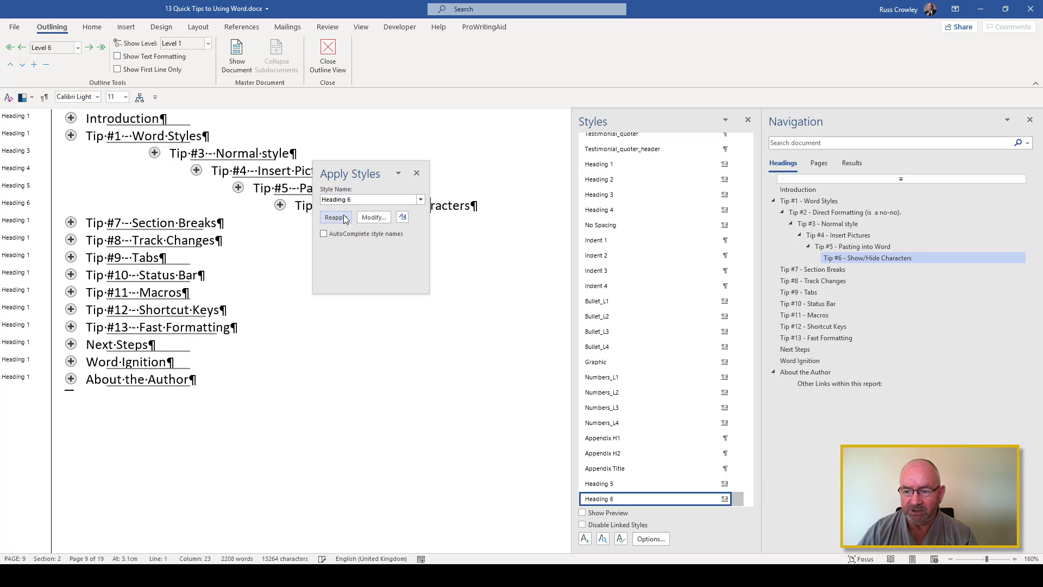
# Apply the Heading 7 style to the Tip #7 - Section Breaks heading
pyautogui.click(268, 225)
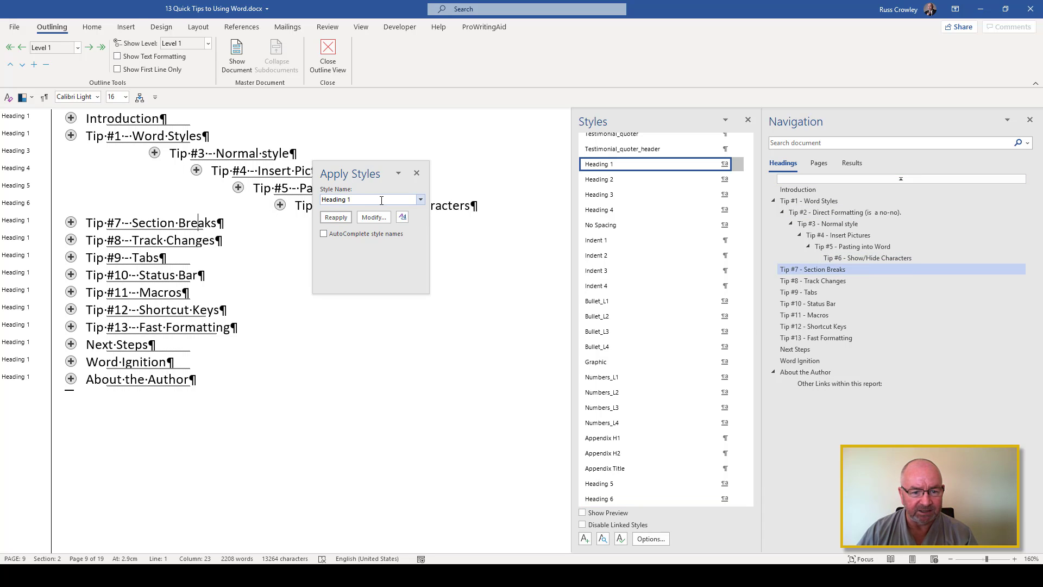
pyautogui.click(383, 201)
pyautogui.click(383, 200)
pyautogui.press('BackSpace')
pyautogui.write('7')
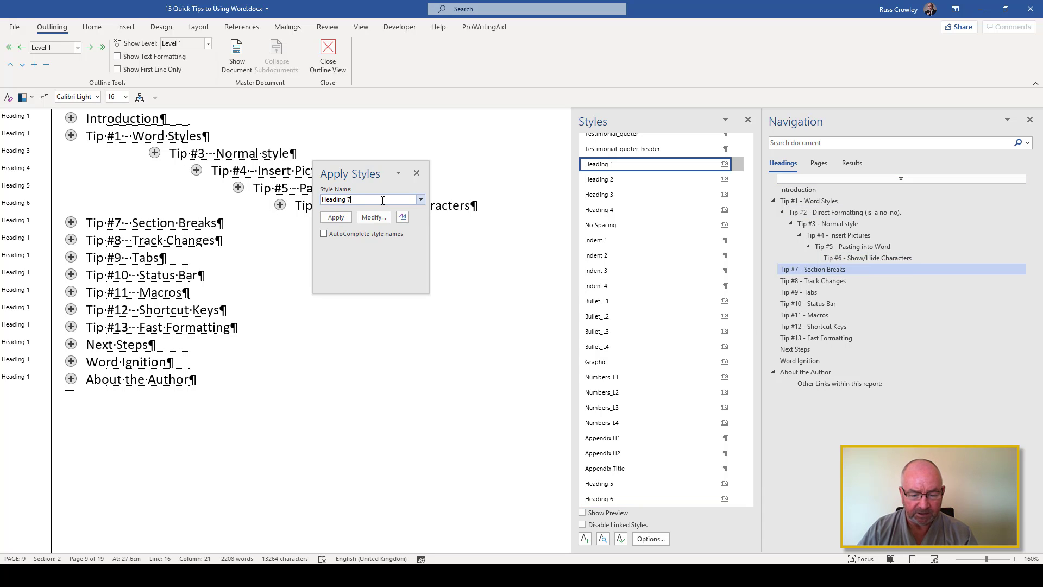
pyautogui.press('Return')
# Apply the Heading 8 style to the Tip #8 - Track Changes heading and move on to the Tip #9 heading
pyautogui.press('Down')
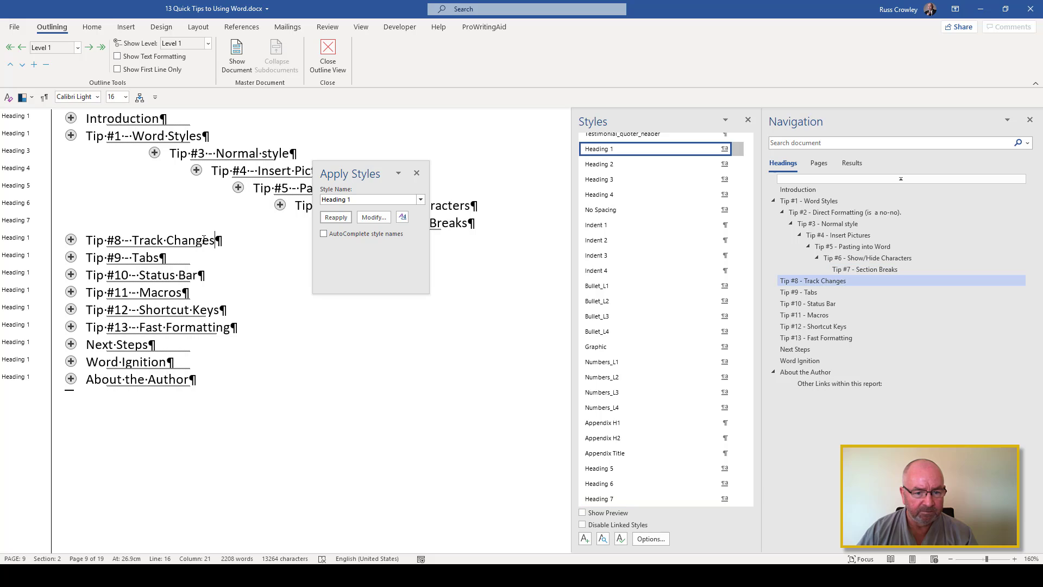
pyautogui.click(382, 200)
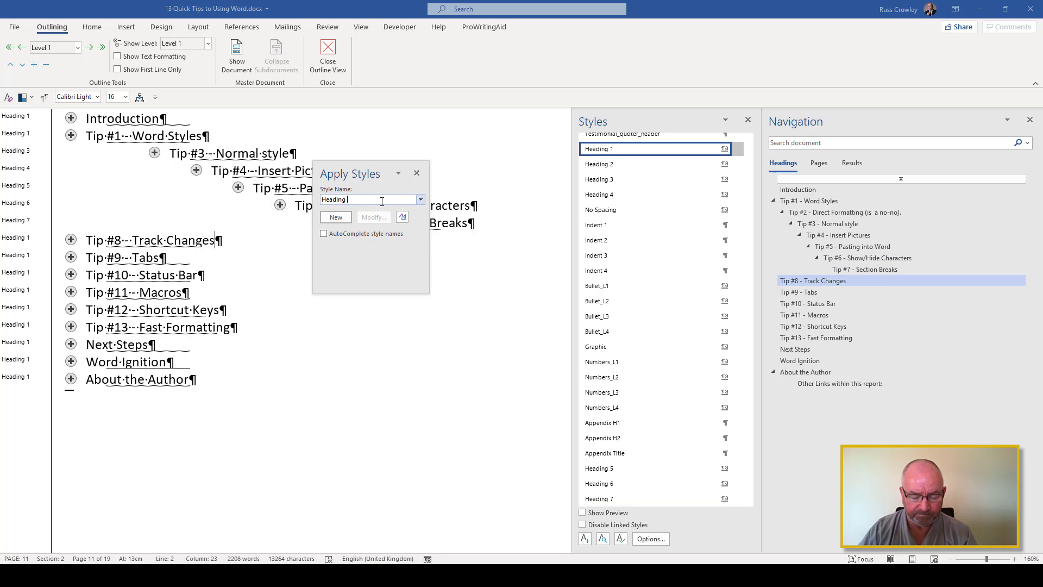
pyautogui.press('BackSpace')
pyautogui.write('8')
pyautogui.press('Return')
pyautogui.press('Down')
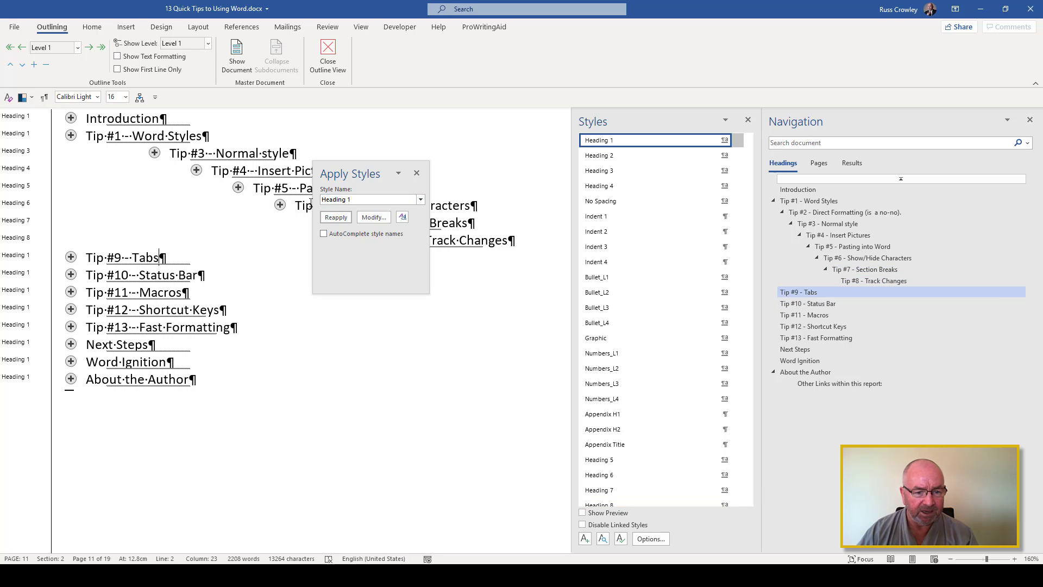
# Apply the Heading 9 style to the Tip #9 - Tabs heading and leave Outline view for the page layout
pyautogui.click(366, 201)
pyautogui.press('BackSpace')
pyautogui.write('9')
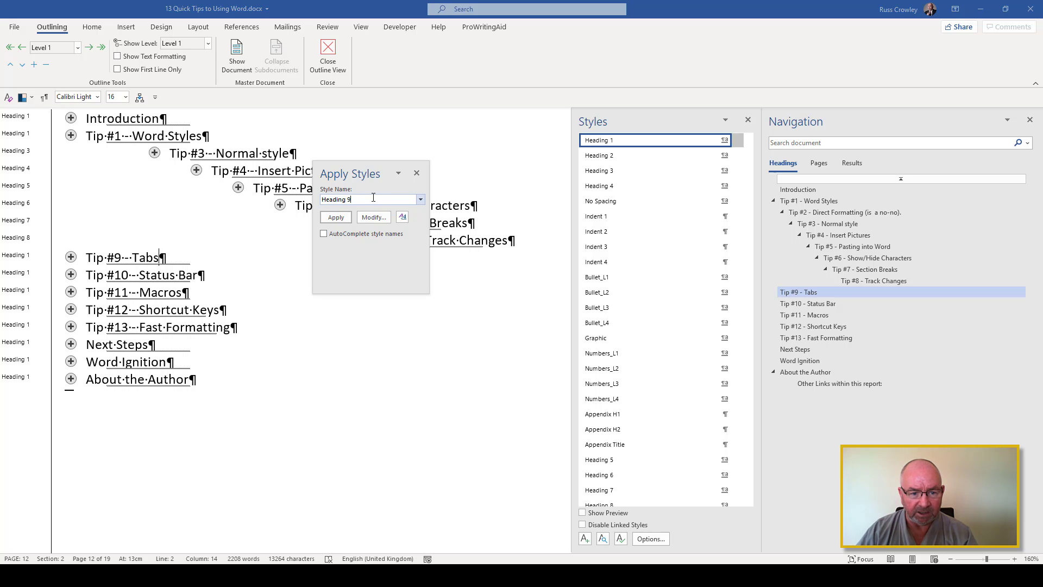
pyautogui.click(339, 216)
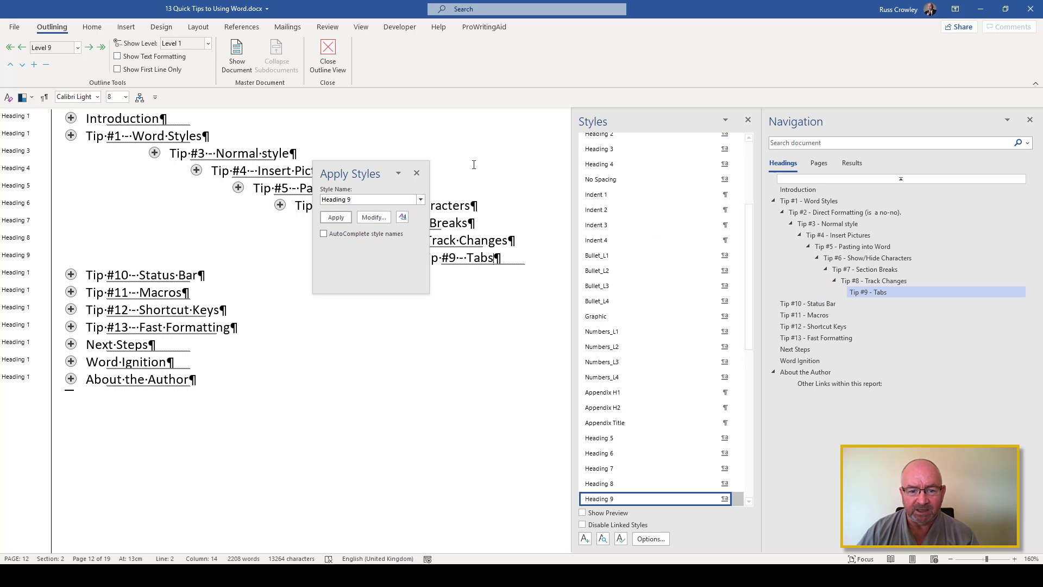
pyautogui.click(417, 174)
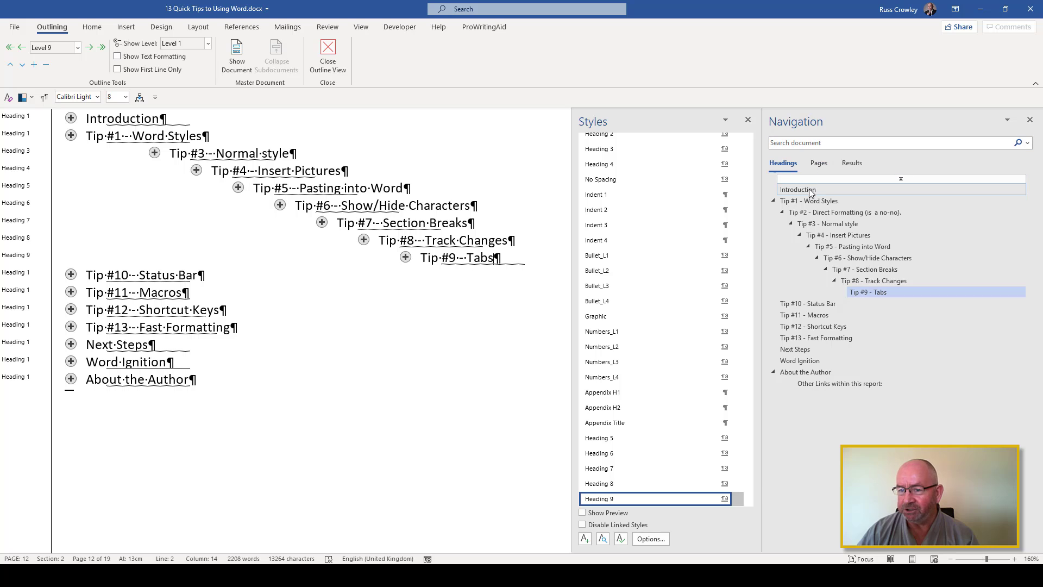
pyautogui.click(327, 55)
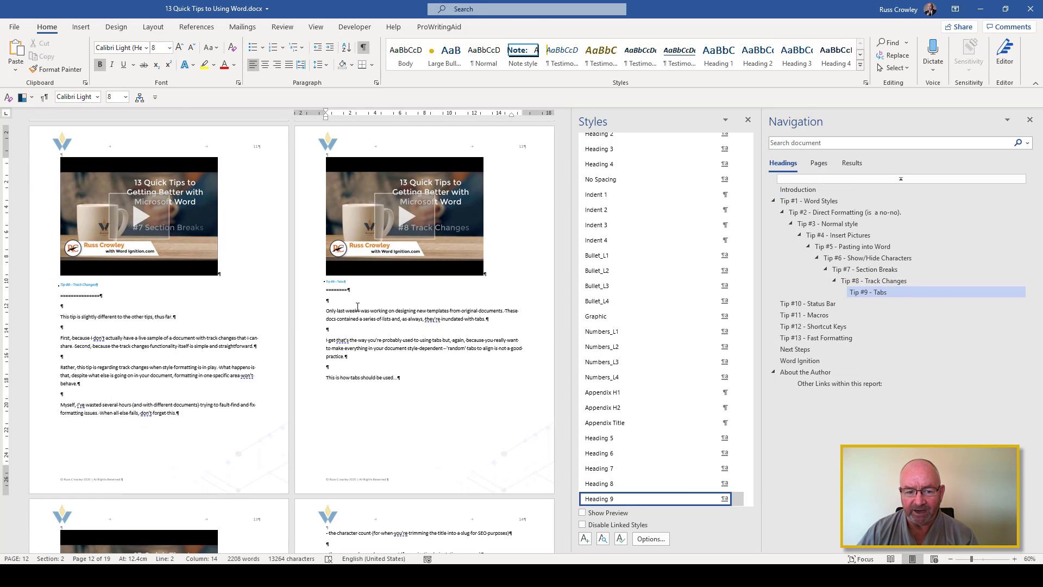
# Delete the Tip #9 - Tabs heading through the Navigation pane and undo the deletion
pyautogui.rightClick(879, 292)
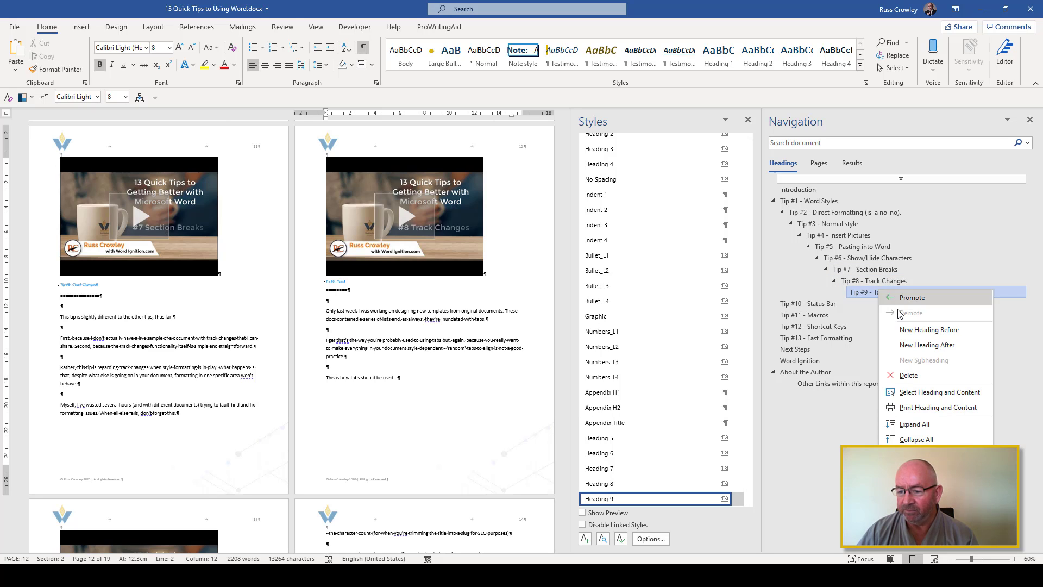
pyautogui.click(922, 377)
pyautogui.hotkey('ctrl', 'z')
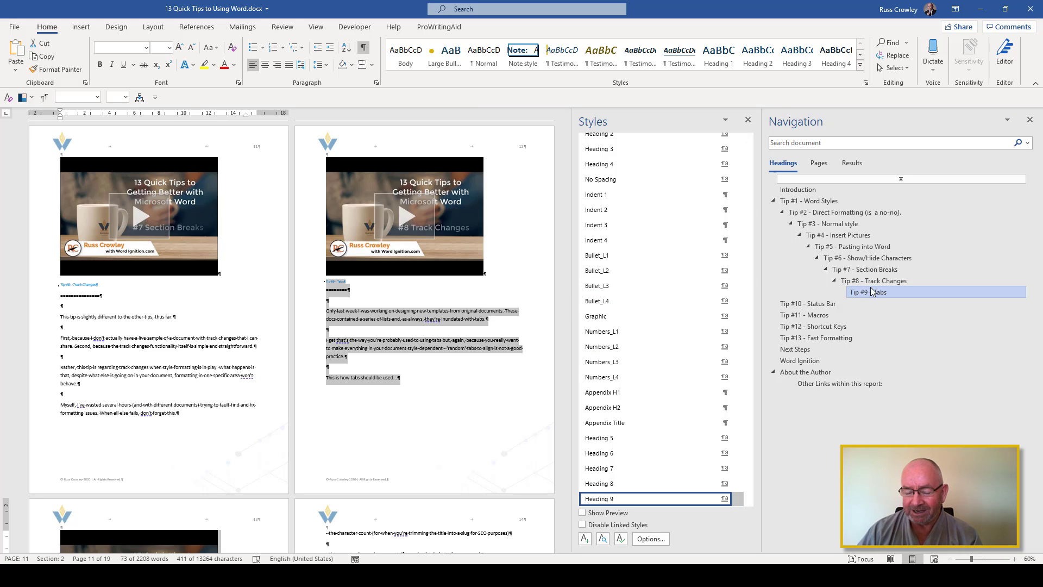
# Collapse all headings in the Navigation pane and expand the Tip #1 - Word Styles branch again
pyautogui.click(811, 204)
pyautogui.rightClick(824, 205)
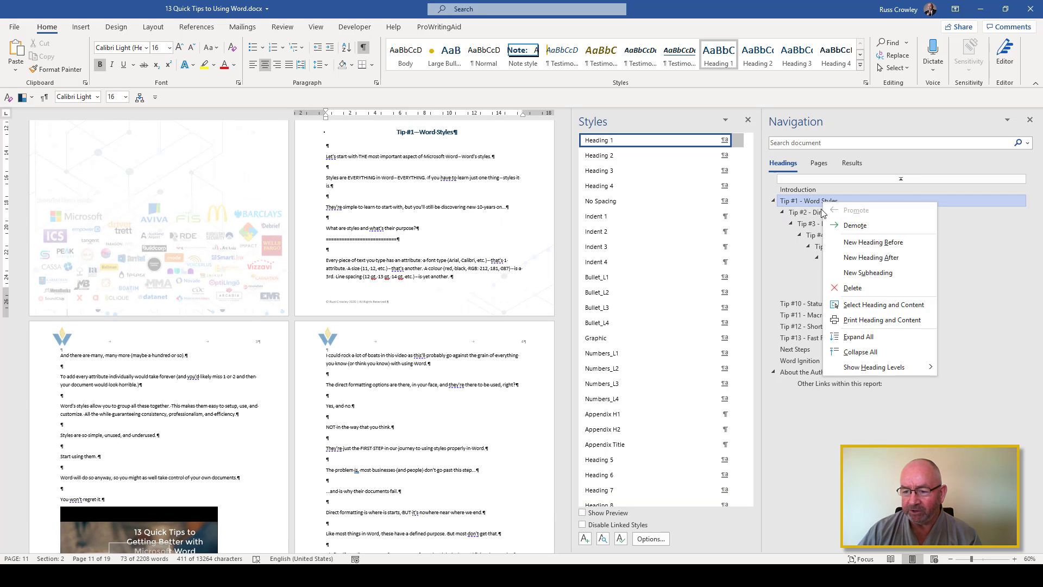
pyautogui.click(872, 352)
pyautogui.click(773, 200)
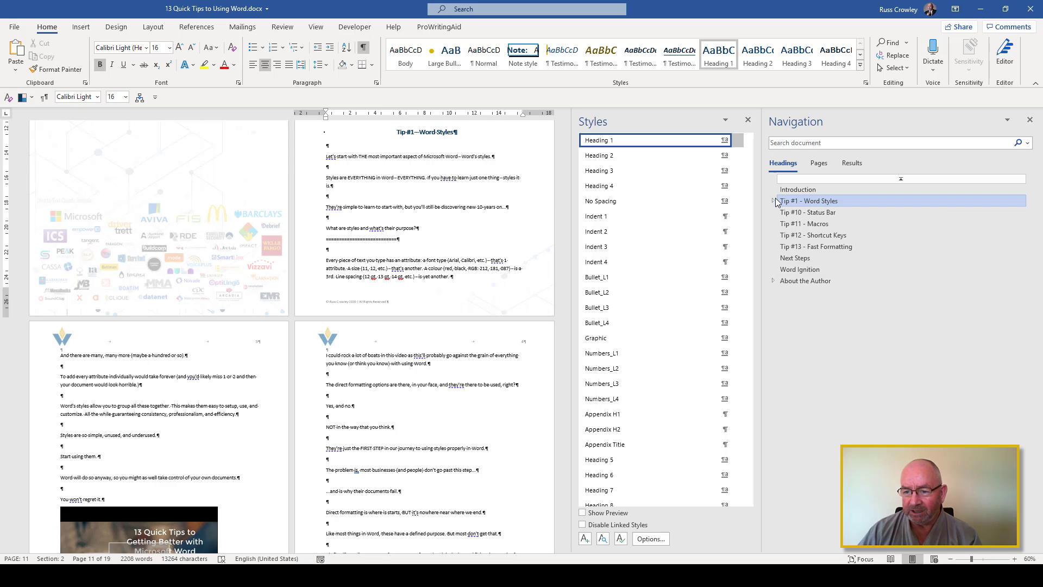
# Examine the Show Heading Levels options for the Tip #1 - Word Styles heading in the Navigation pane
pyautogui.click(813, 202)
pyautogui.rightClick(814, 204)
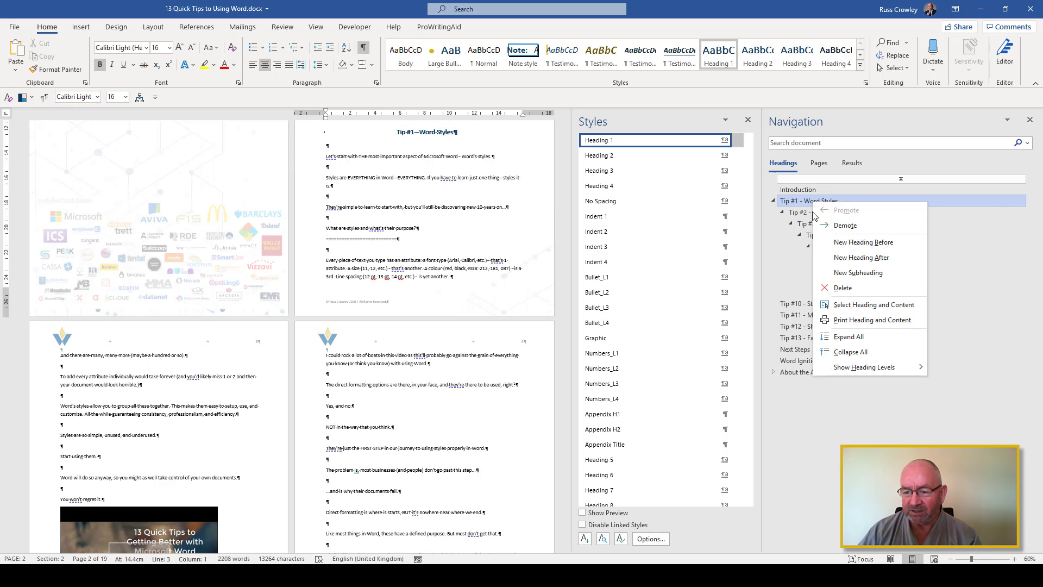
pyautogui.moveTo(851, 374)
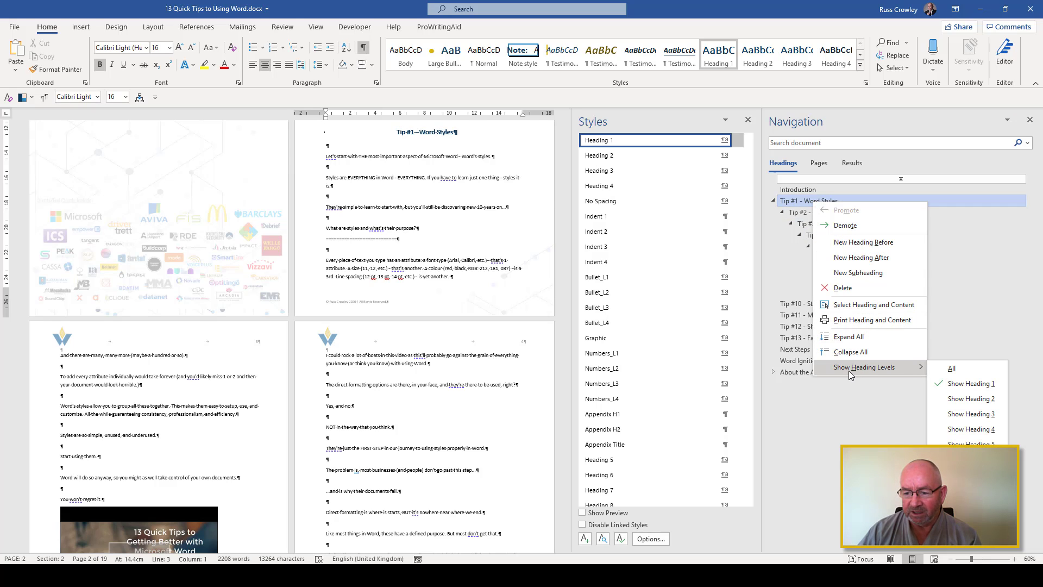
pyautogui.click(429, 157)
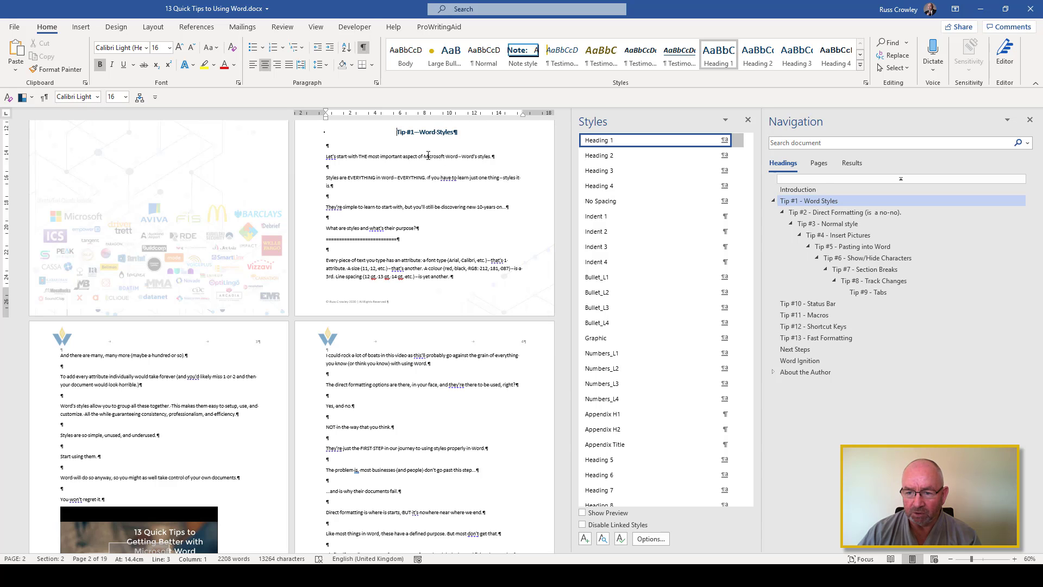
# Start a new style from the formatting of the Tip #1 - Word Styles heading and name it H1 Lookalike
pyautogui.scroll(1, 428, 156)
pyautogui.scroll(3, 428, 157)
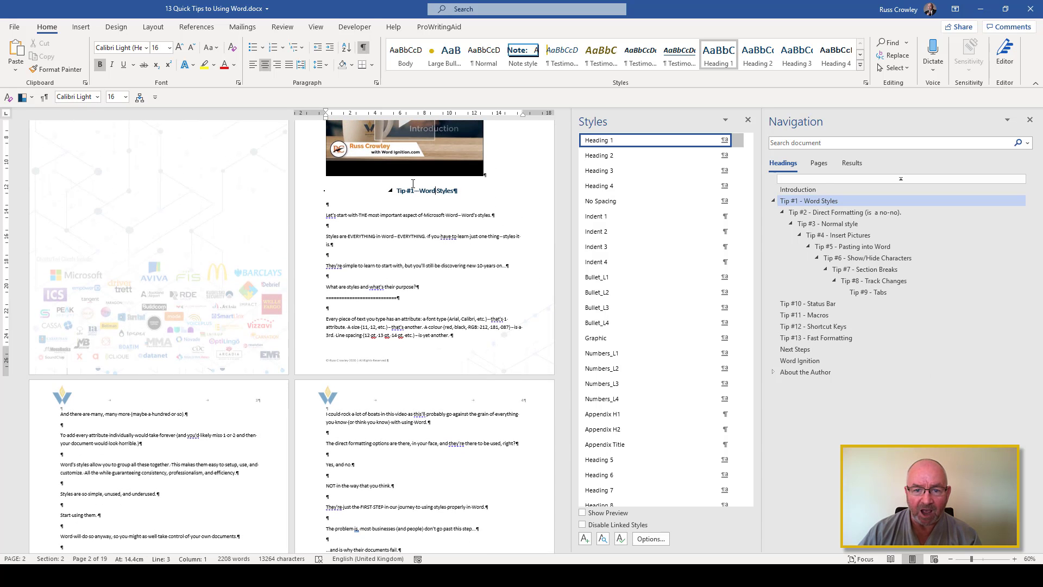
pyautogui.click(427, 191)
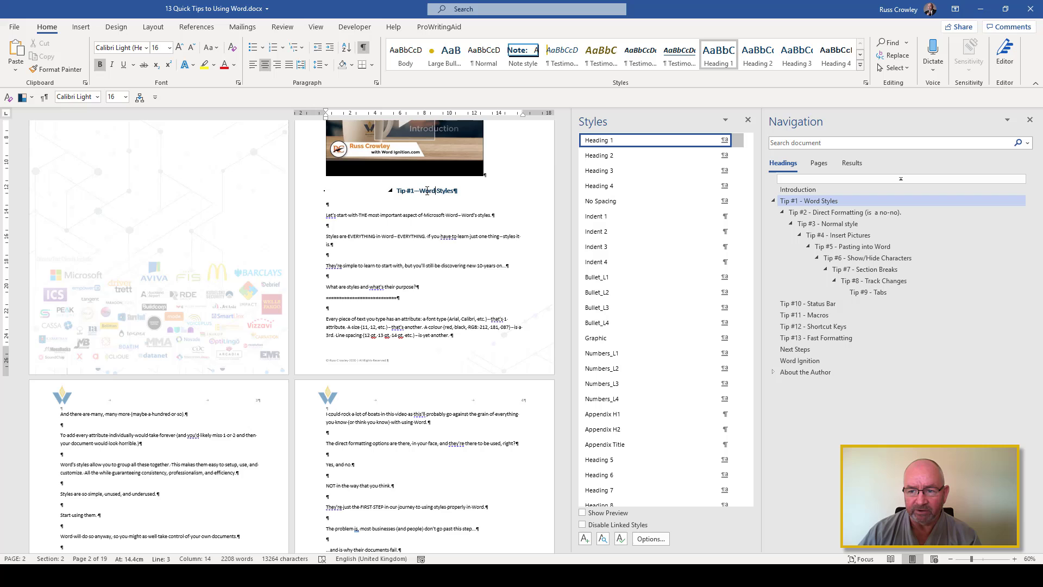
pyautogui.click(860, 65)
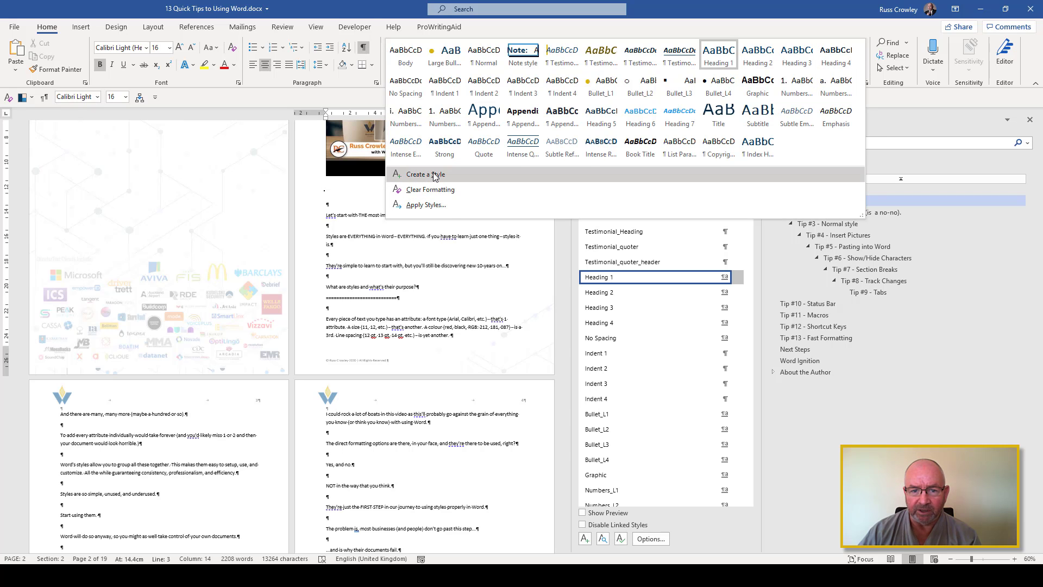
pyautogui.click(426, 174)
pyautogui.click(811, 204)
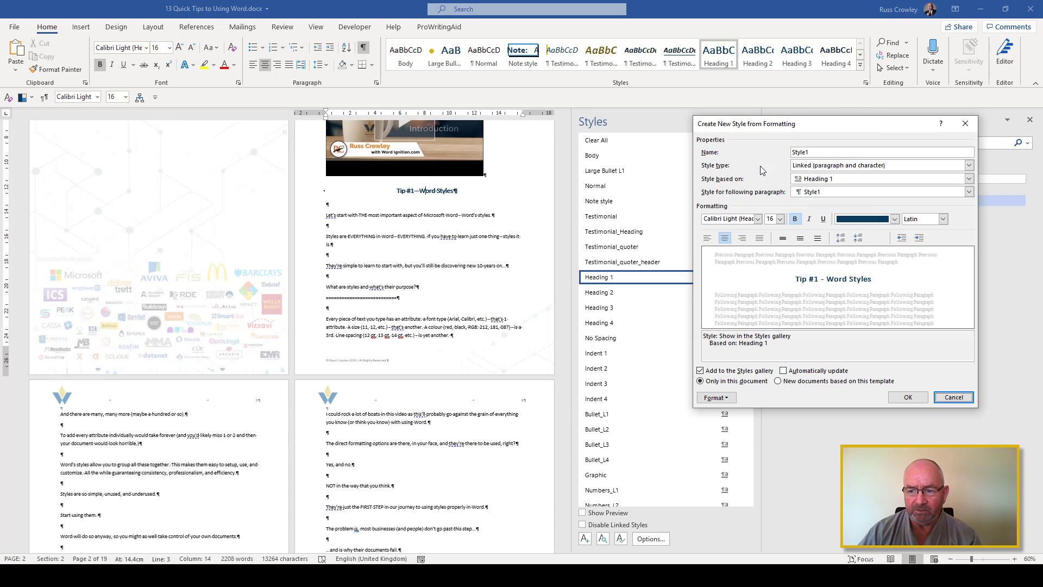
pyautogui.doubleClick(826, 152)
pyautogui.write('H')
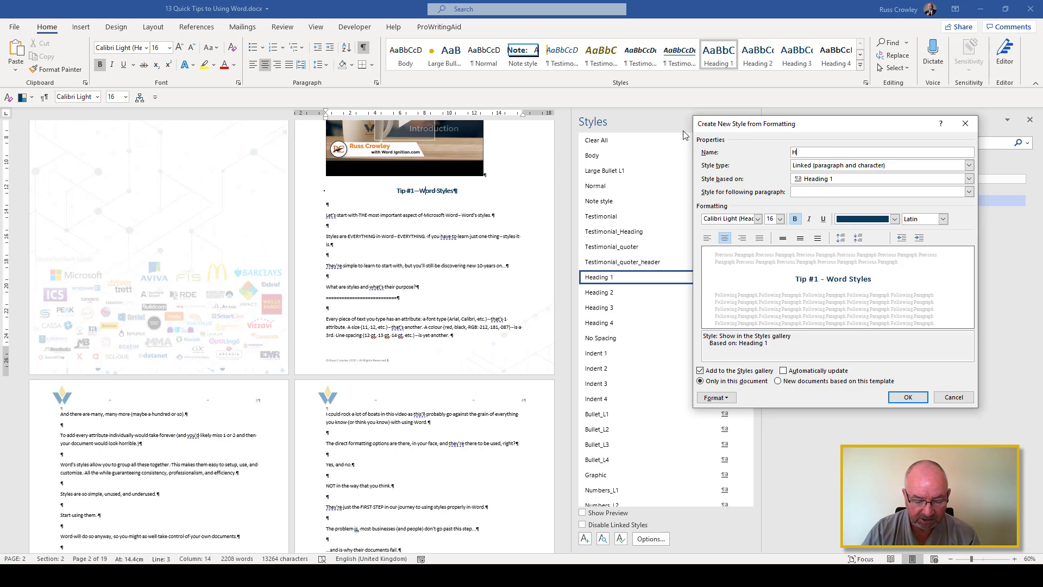
pyautogui.write('1 ')
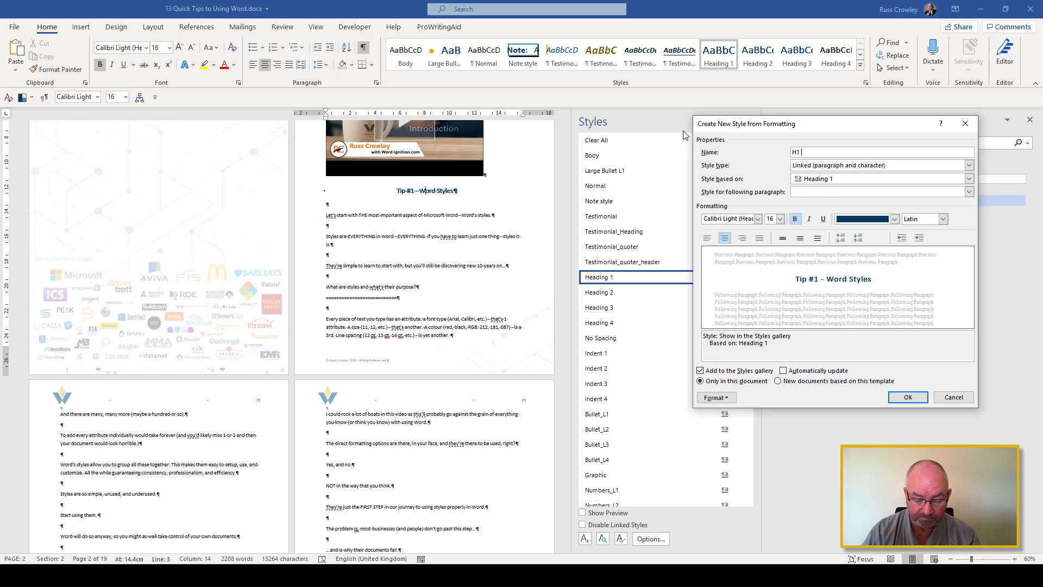
pyautogui.write('Lookalike')
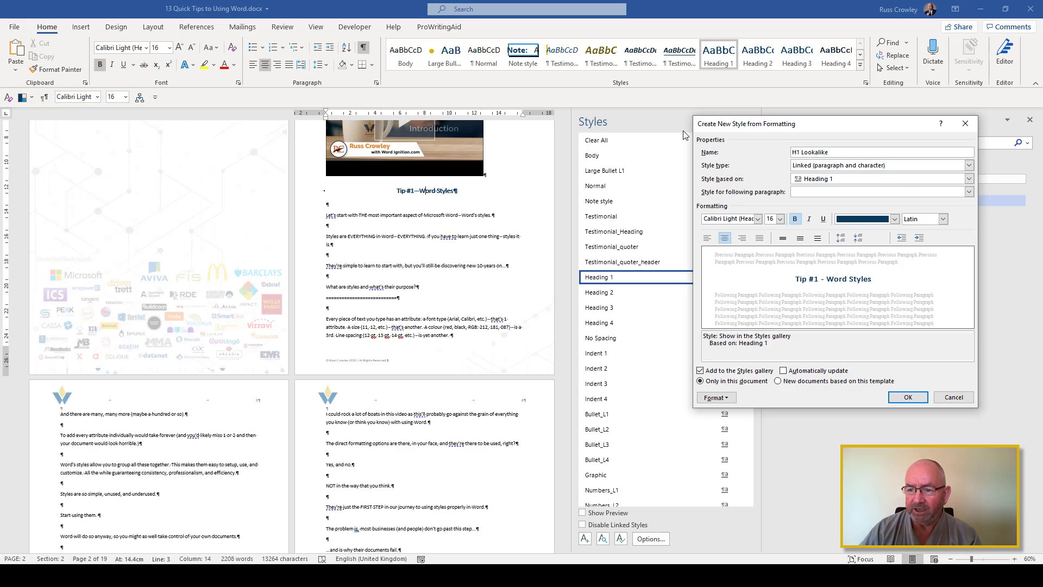
# Set Normal as the new style's following paragraph style and create the style
pyautogui.click(856, 191)
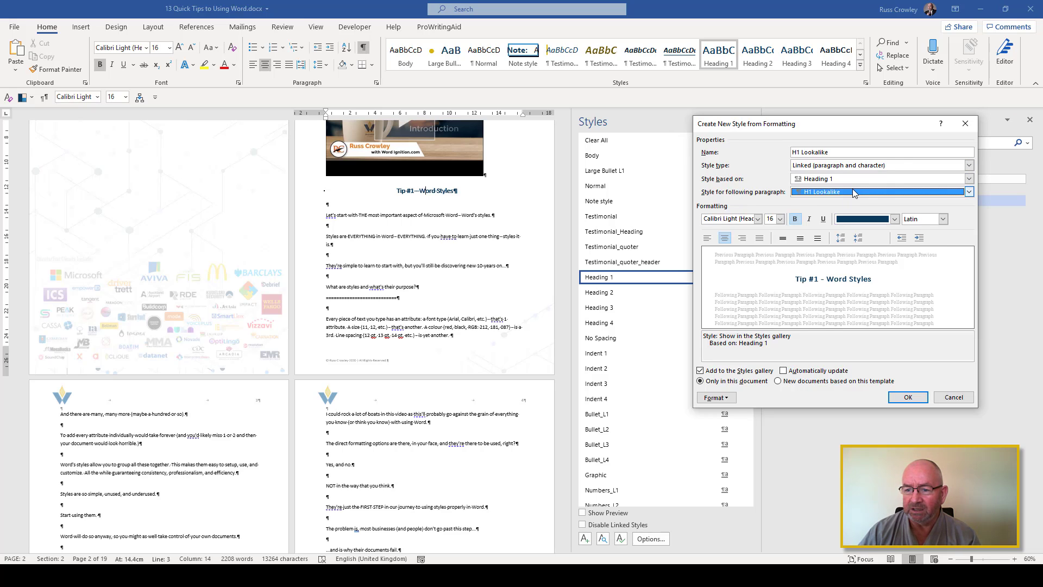
pyautogui.click(821, 222)
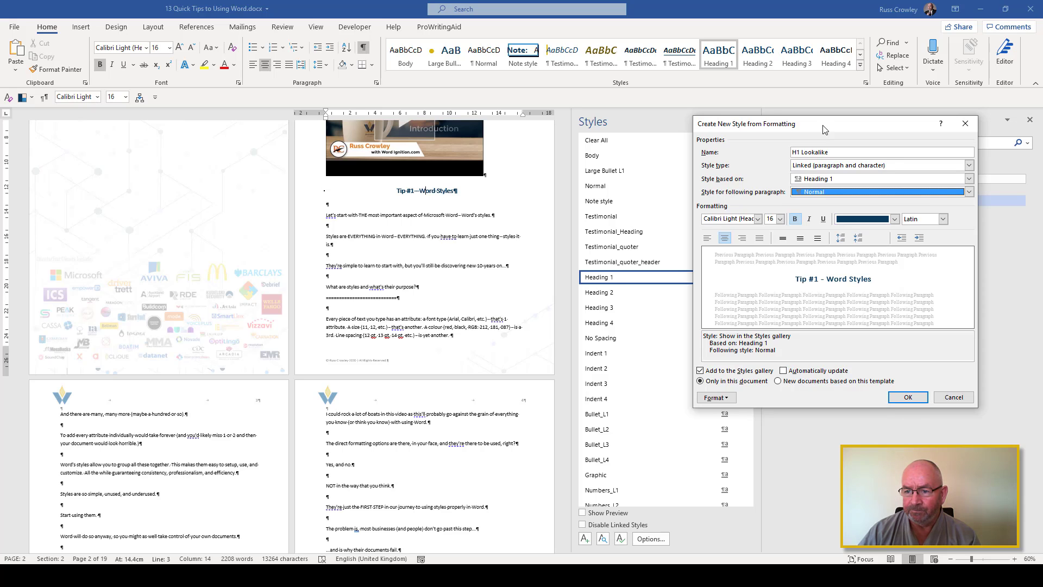
pyautogui.moveTo(823, 125); pyautogui.dragTo(680, 154)
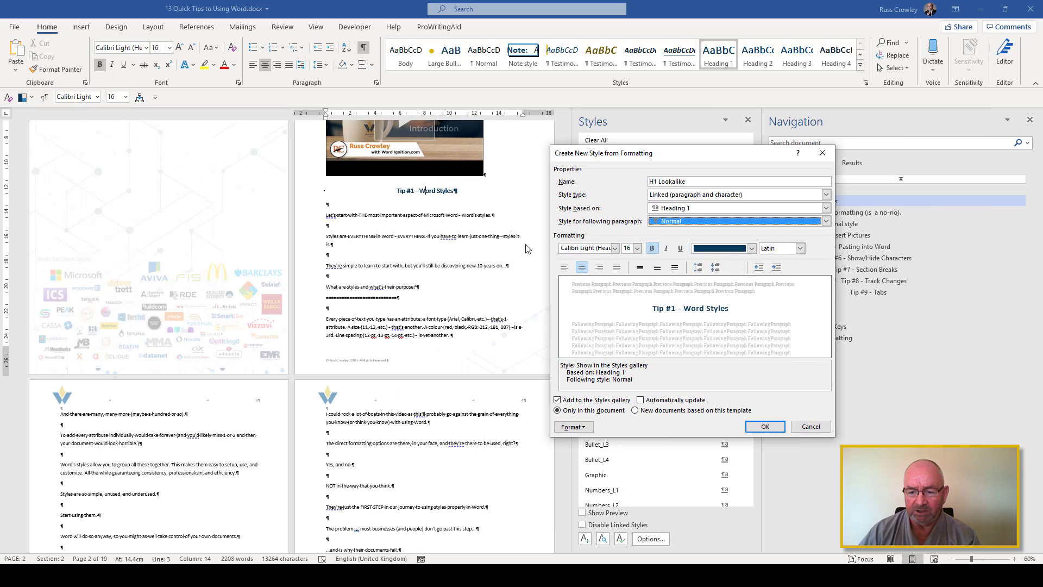
pyautogui.click(762, 427)
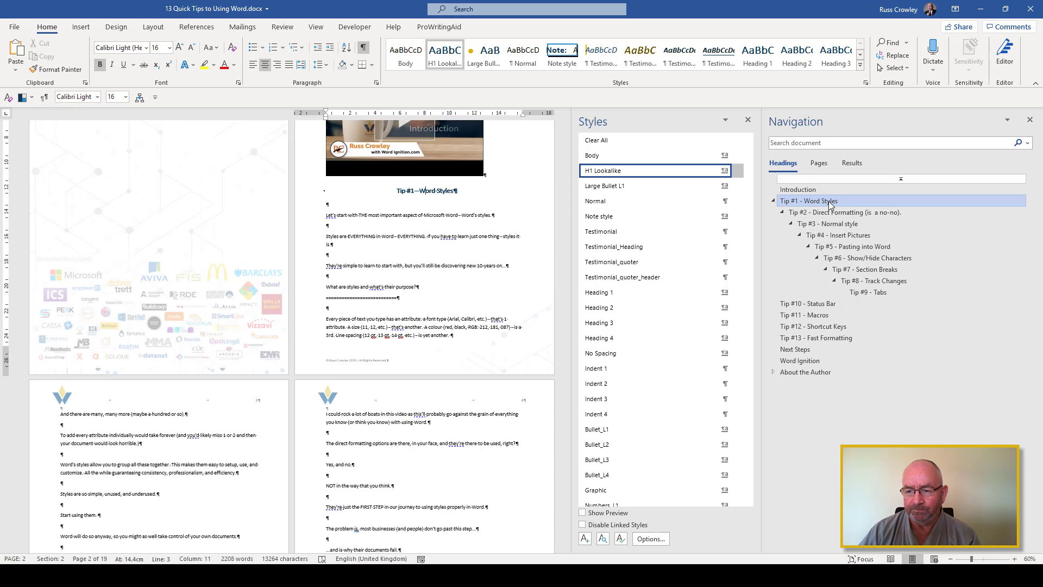
# Modify the H1 Lookalike style so that its paragraph outline level is Body Text, and save the style
pyautogui.click(440, 193)
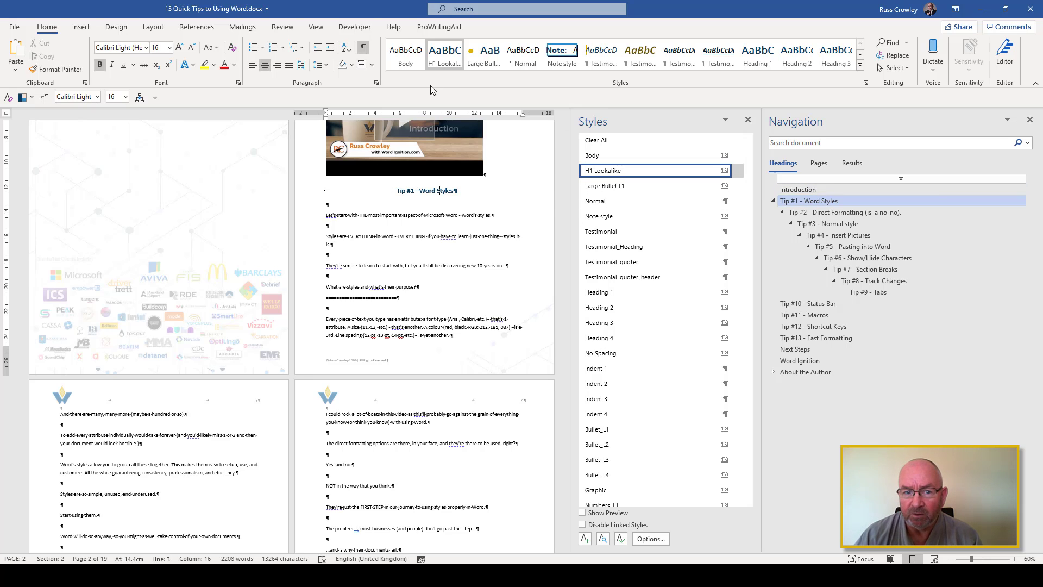
pyautogui.rightClick(445, 54)
pyautogui.click(461, 84)
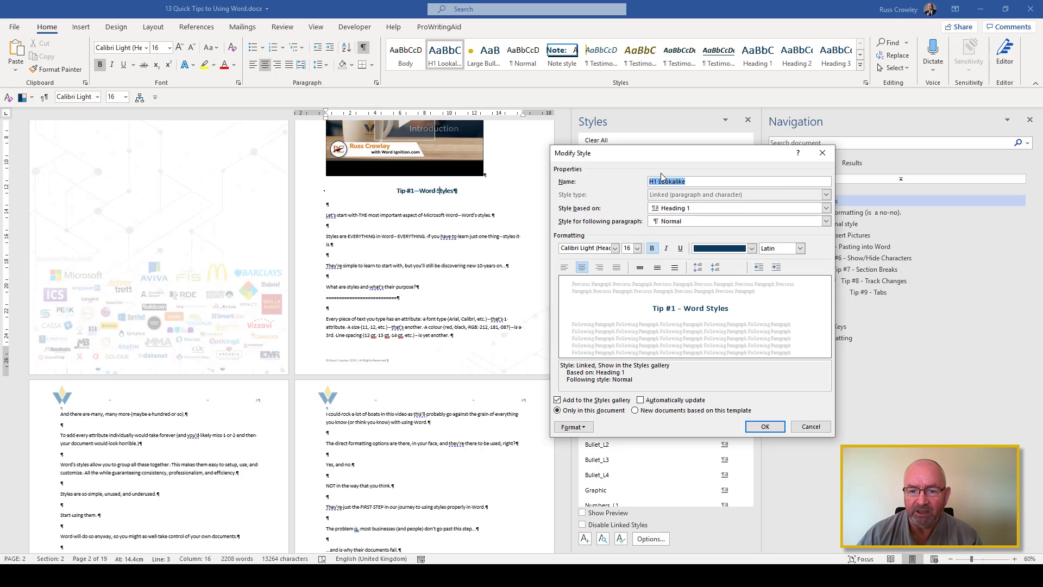
pyautogui.moveTo(657, 157); pyautogui.dragTo(670, 123)
pyautogui.click(584, 392)
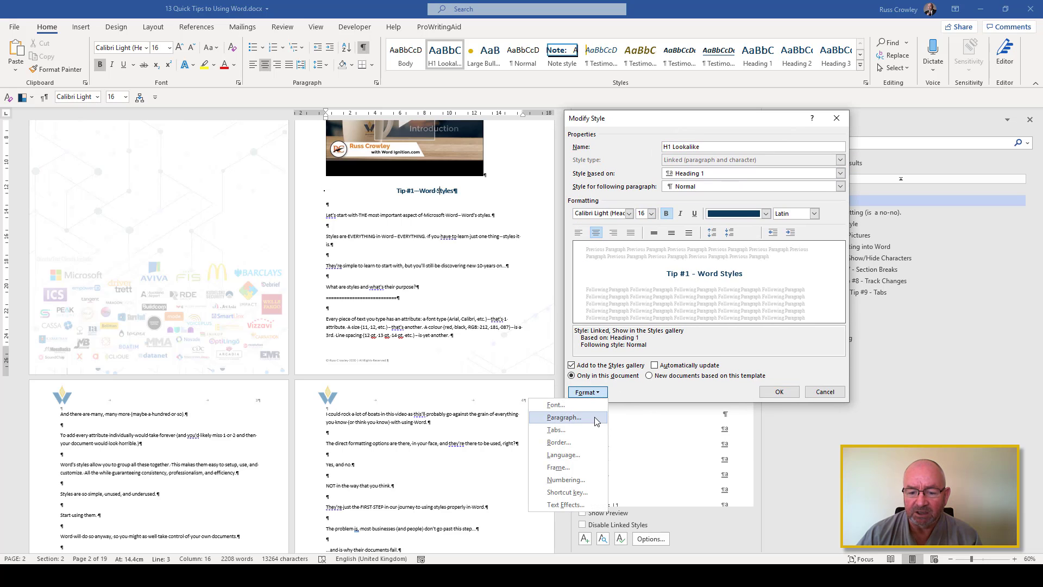
pyautogui.click(594, 421)
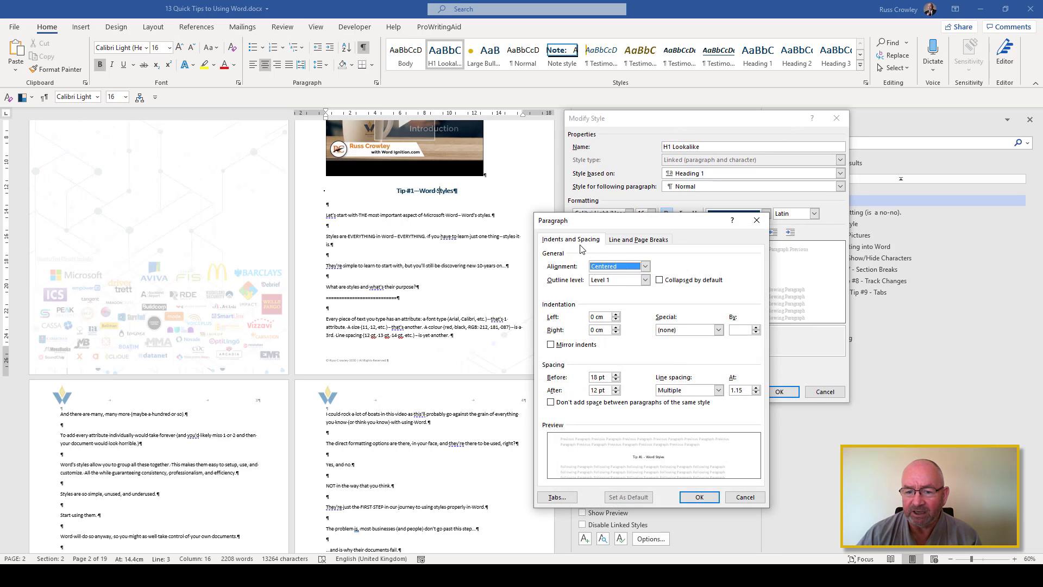
pyautogui.click(605, 282)
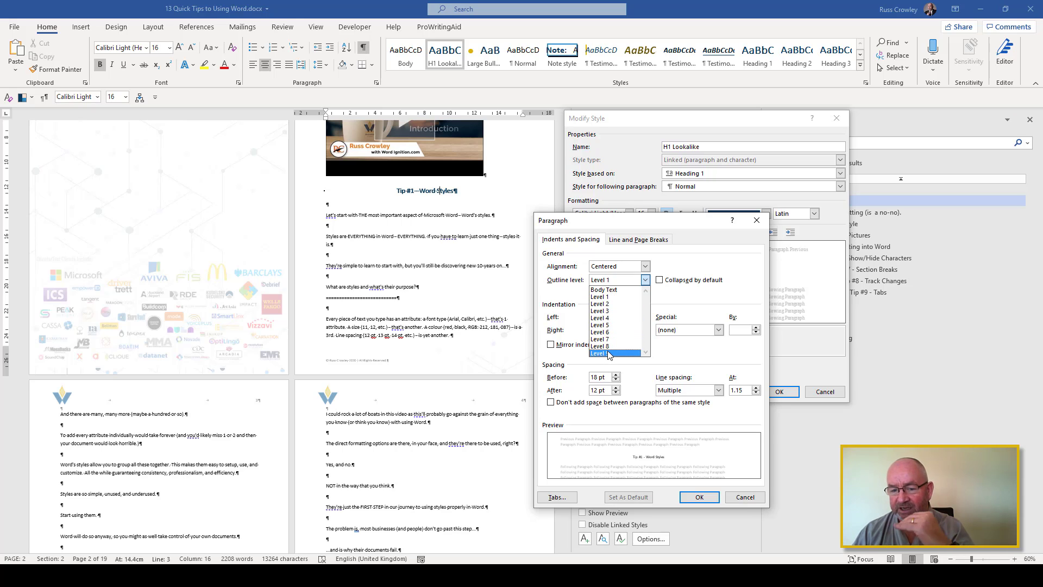
pyautogui.click(604, 289)
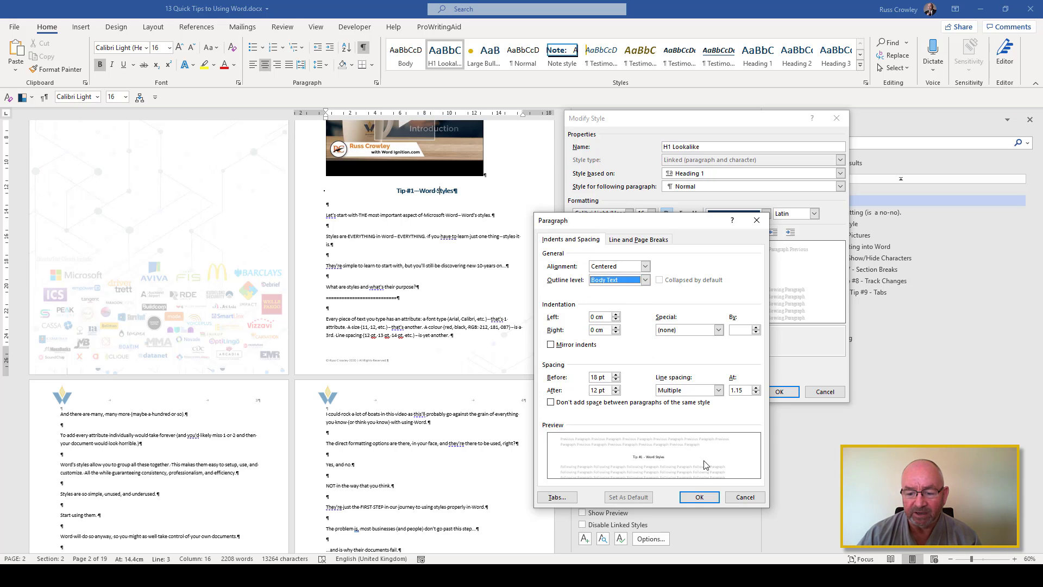
pyautogui.click(699, 497)
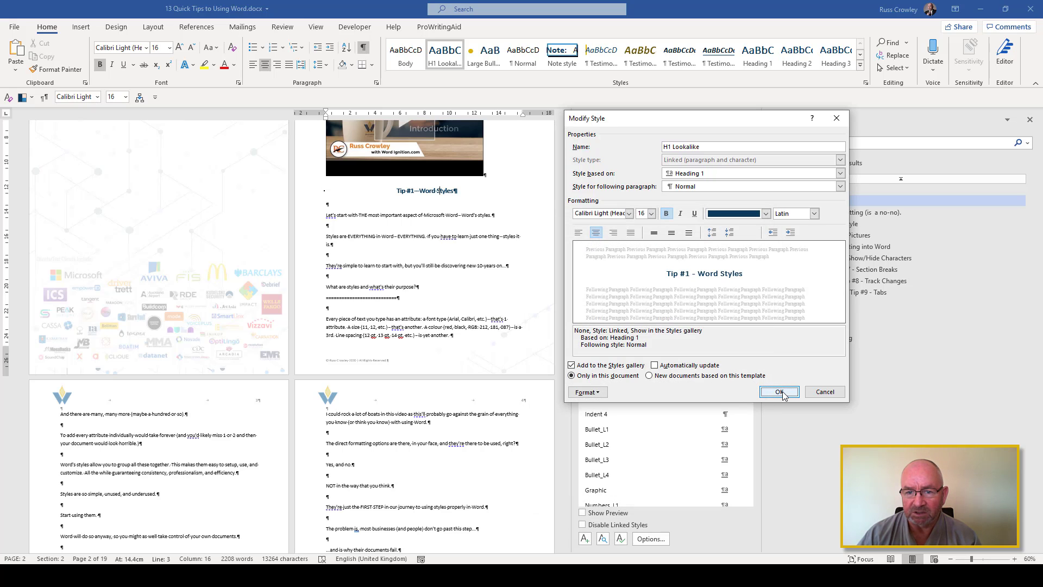
pyautogui.moveTo(645, 123); pyautogui.dragTo(584, 238)
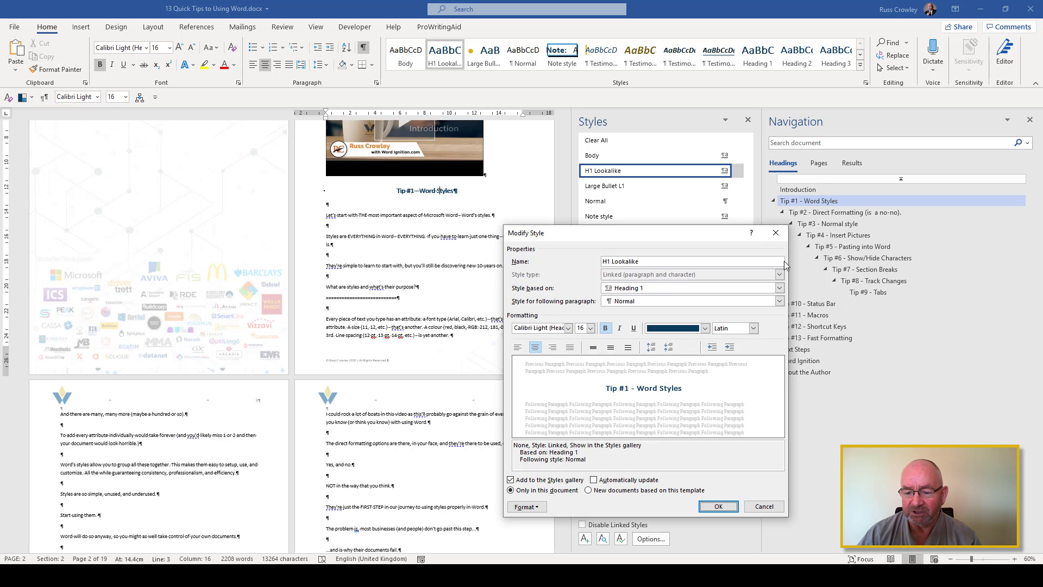
pyautogui.click(729, 505)
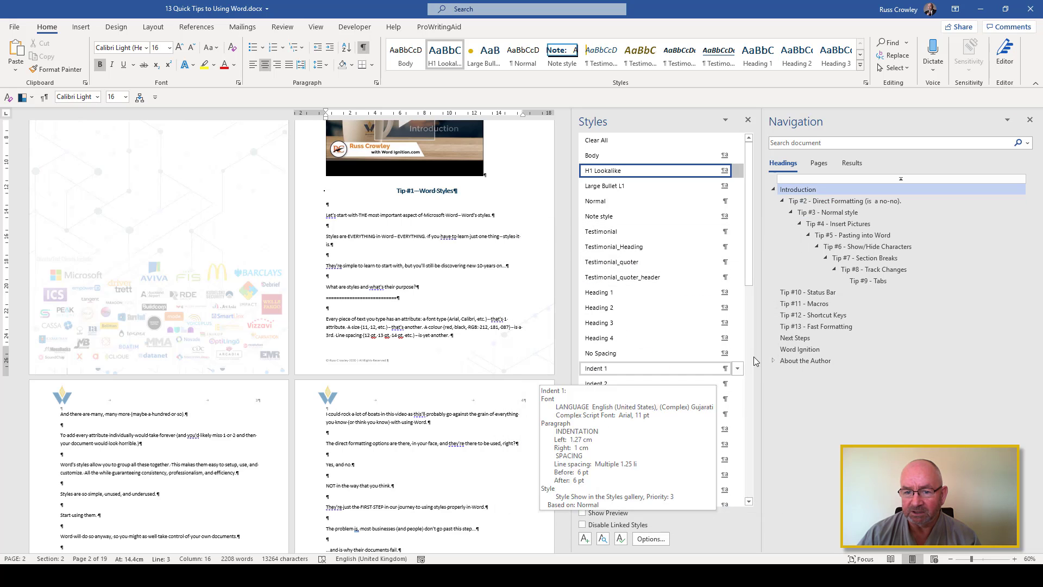